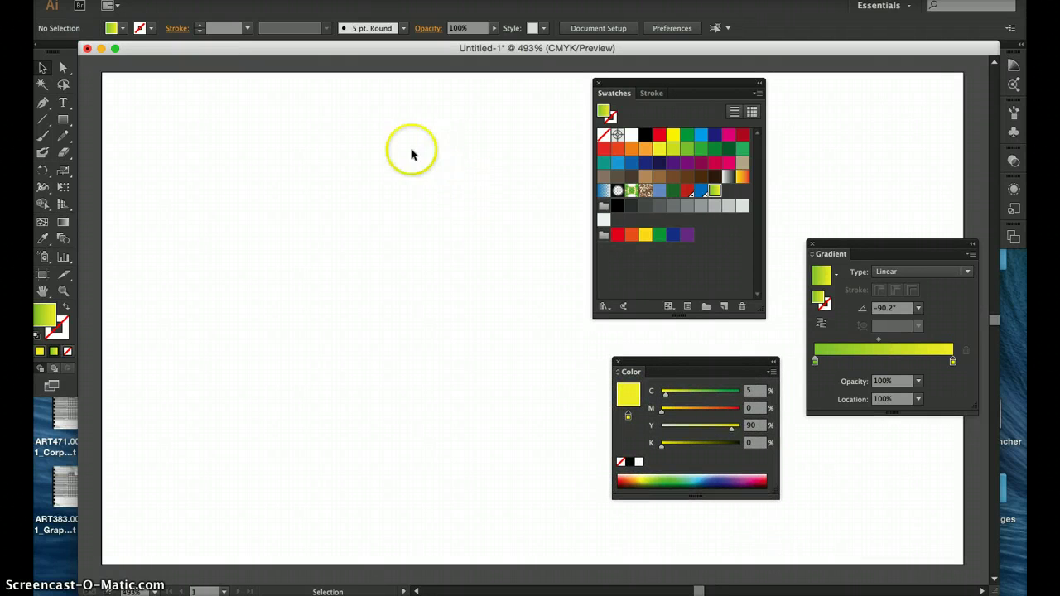
# - Draw a square about 0.54 in wide on the artboard and a circle about 0.57 in wide below it
pyautogui.click(63, 119)
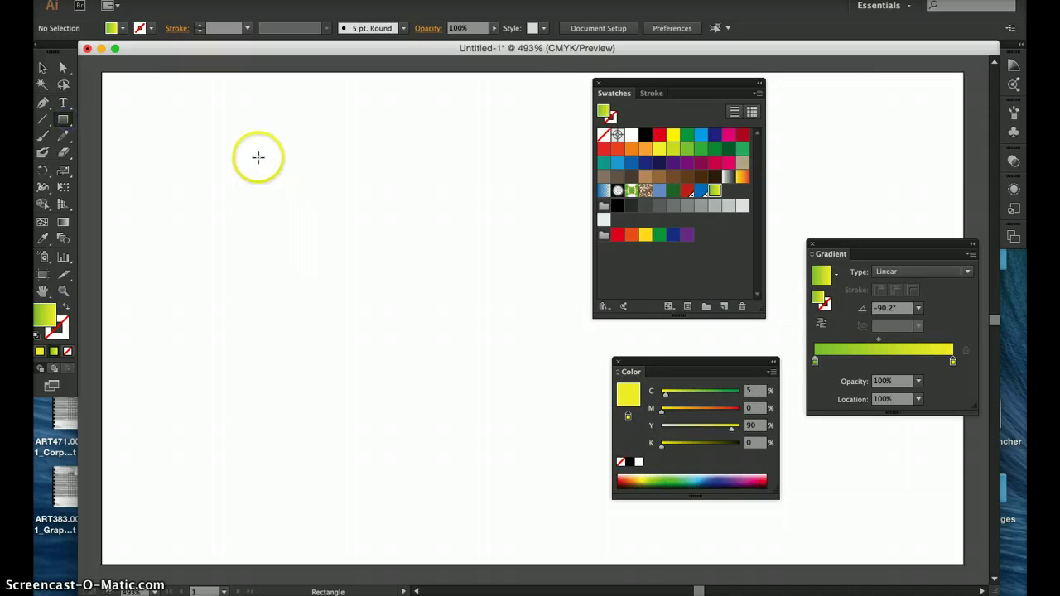
pyautogui.moveTo(253, 161); pyautogui.dragTo(377, 294)
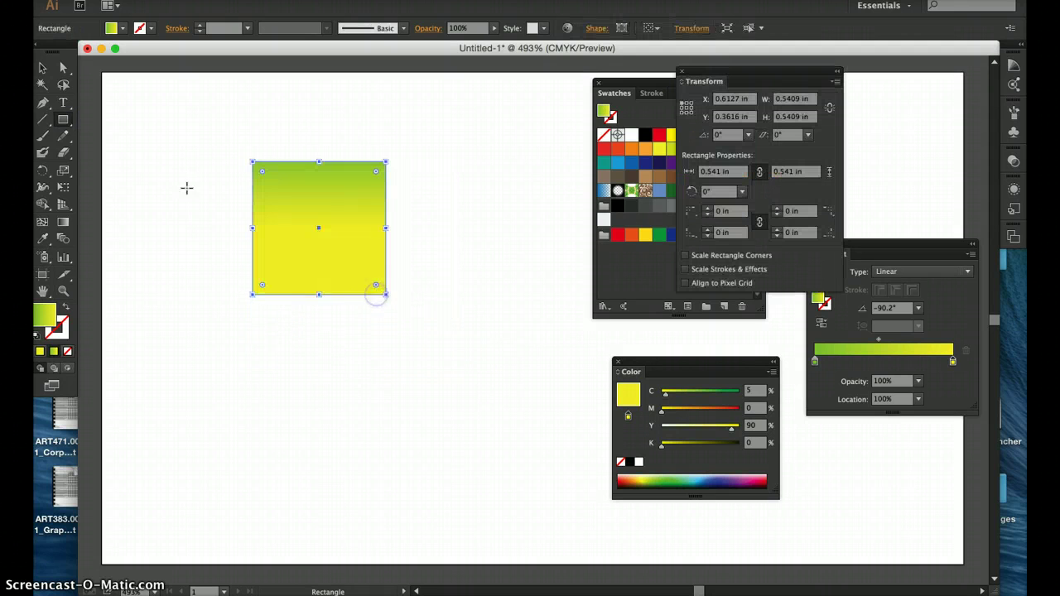
pyautogui.click(65, 121)
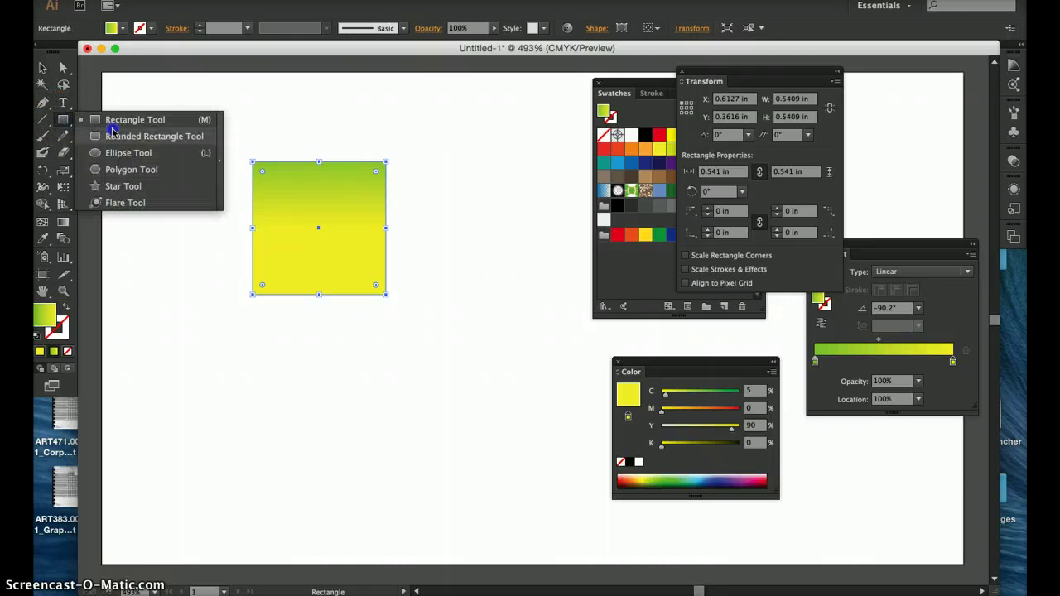
pyautogui.click(125, 152)
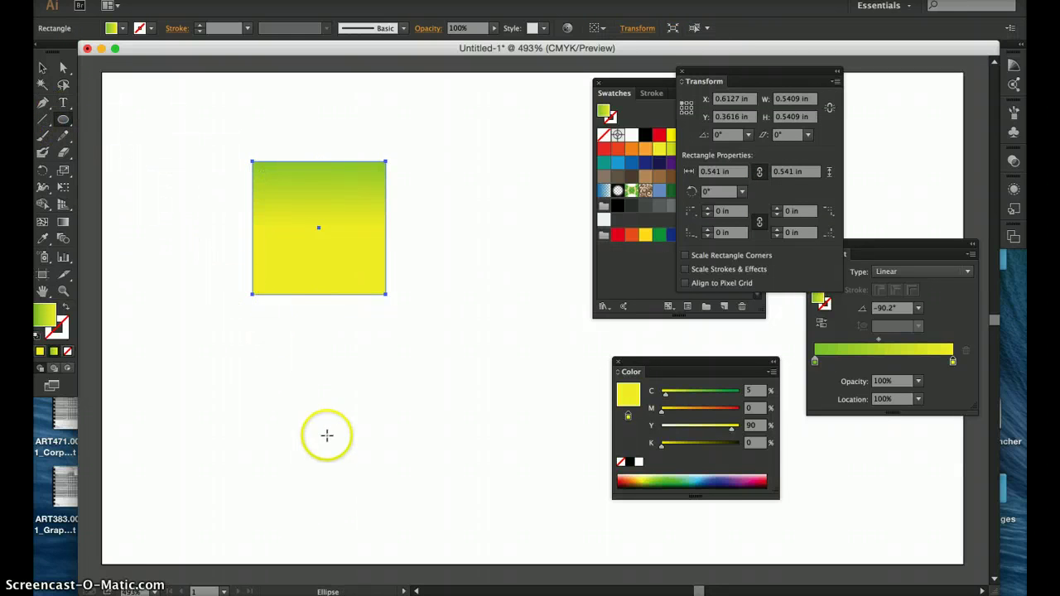
pyautogui.moveTo(324, 403); pyautogui.dragTo(394, 473)
# - Fill the square and the circle with the white-to-black gradient swatch
pyautogui.click(42, 67)
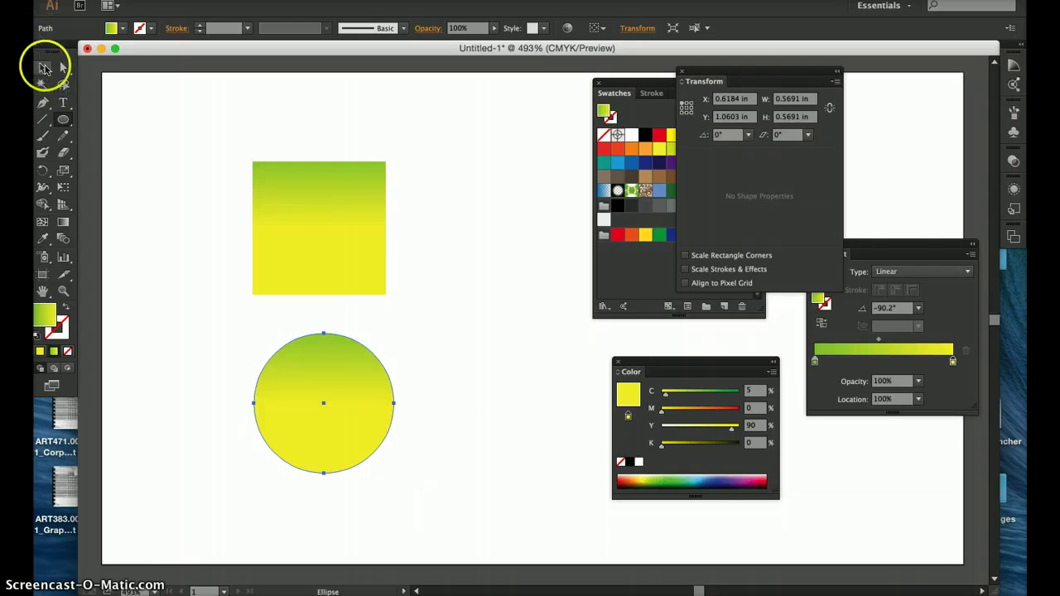
pyautogui.click(654, 110)
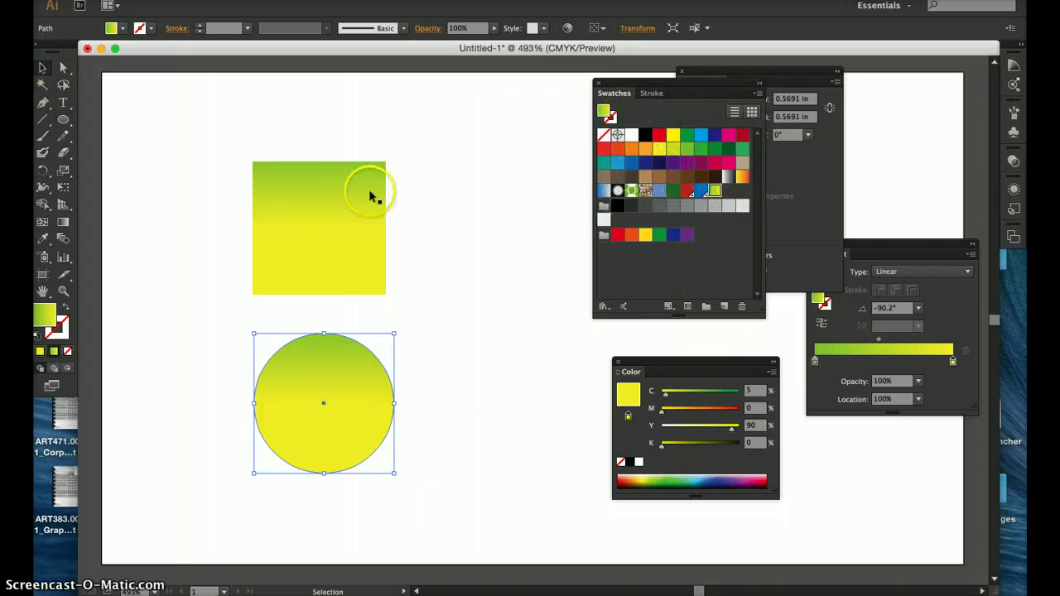
pyautogui.click(325, 224)
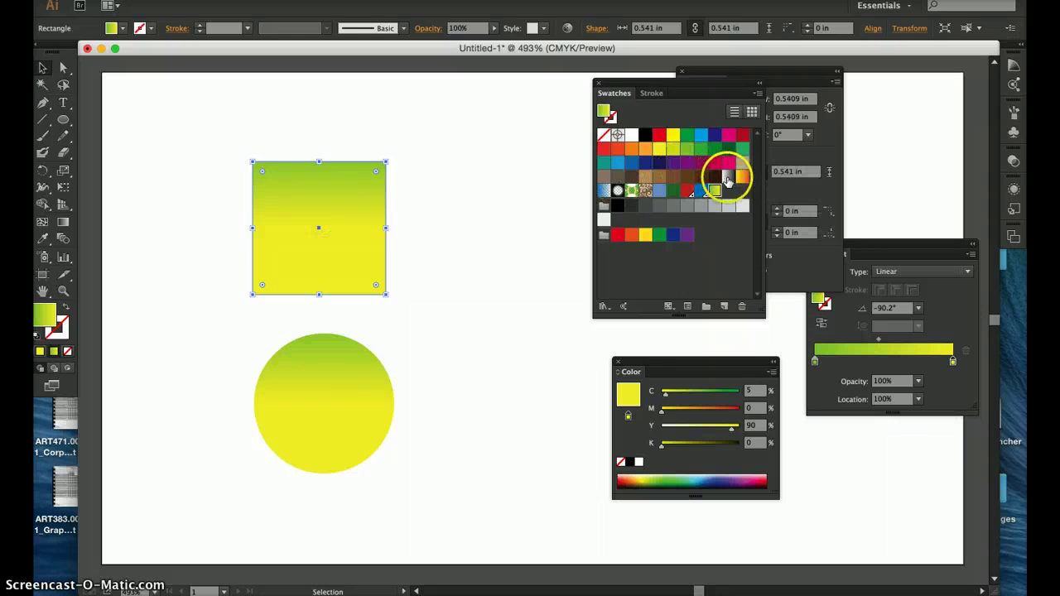
pyautogui.click(729, 178)
pyautogui.click(309, 421)
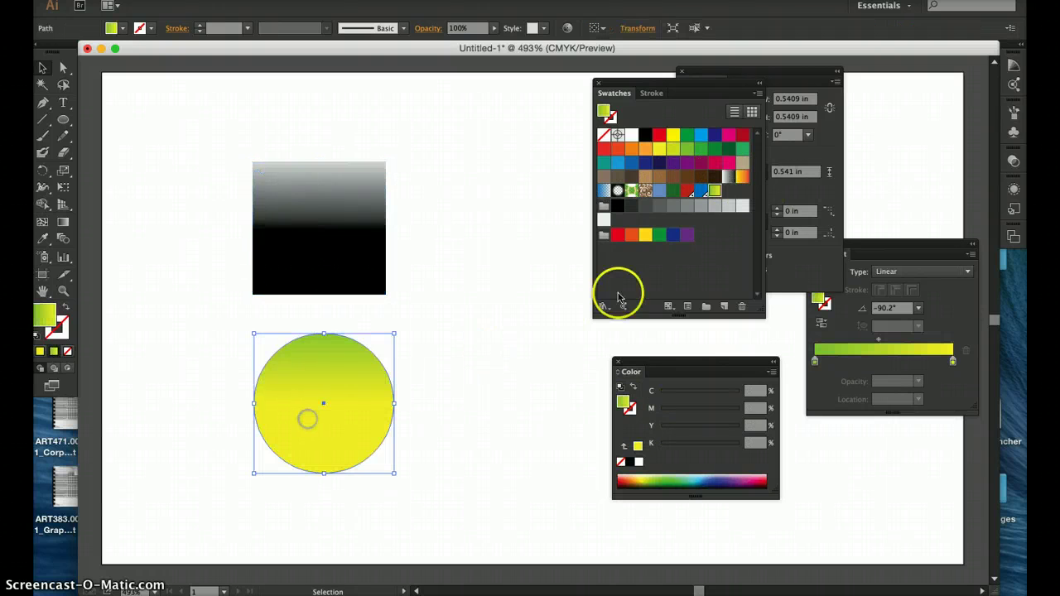
pyautogui.click(728, 176)
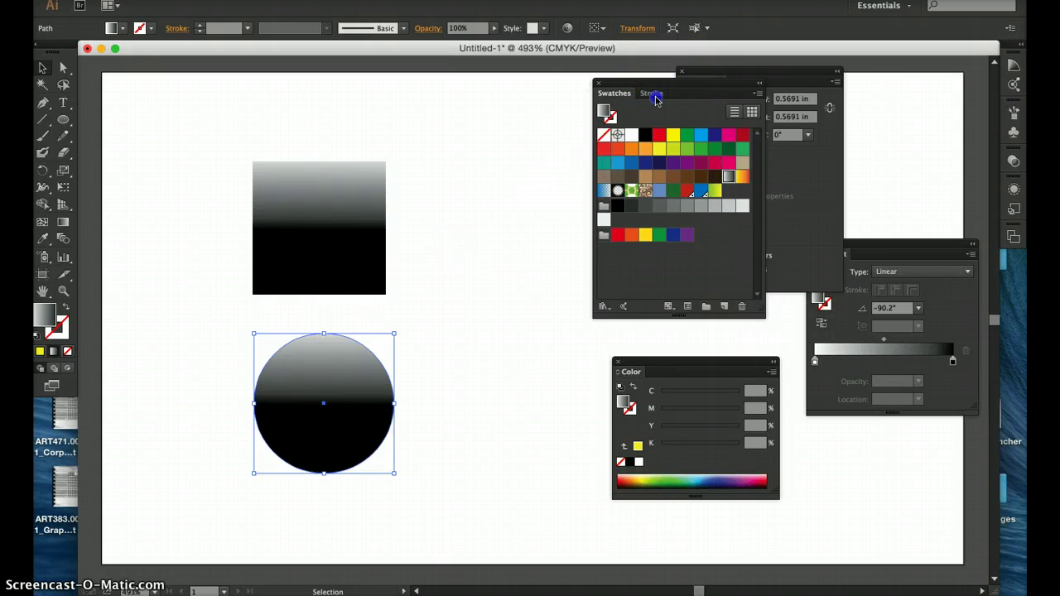
# - Close the Transform panel and move the Swatches and Gradient panels so both are fully visible
pyautogui.moveTo(655, 99); pyautogui.dragTo(547, 97)
pyautogui.click(682, 72)
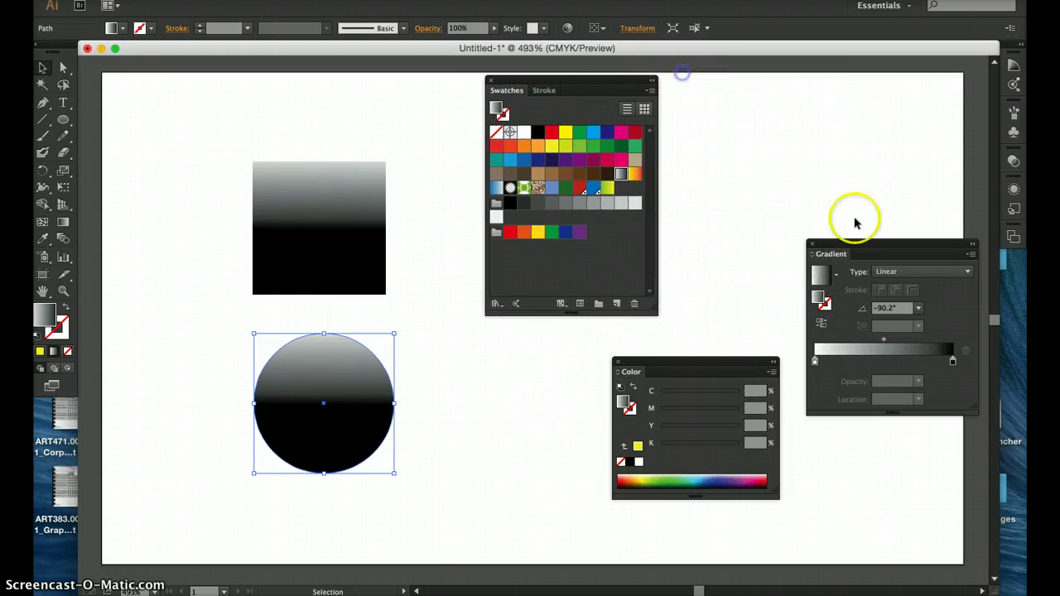
pyautogui.moveTo(828, 246); pyautogui.dragTo(750, 136)
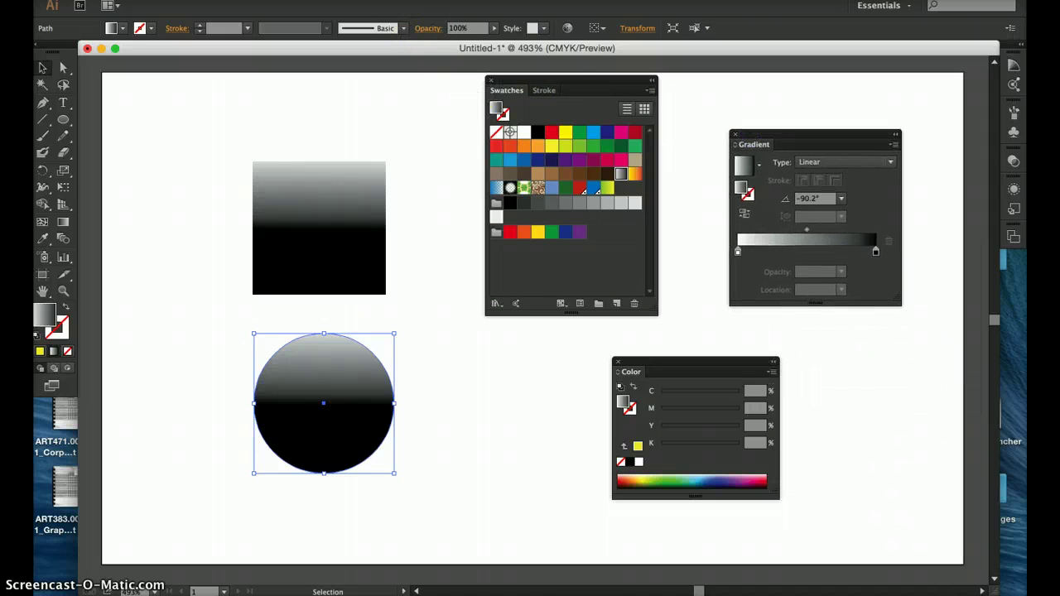
pyautogui.click(383, 1)
pyautogui.click(382, 1)
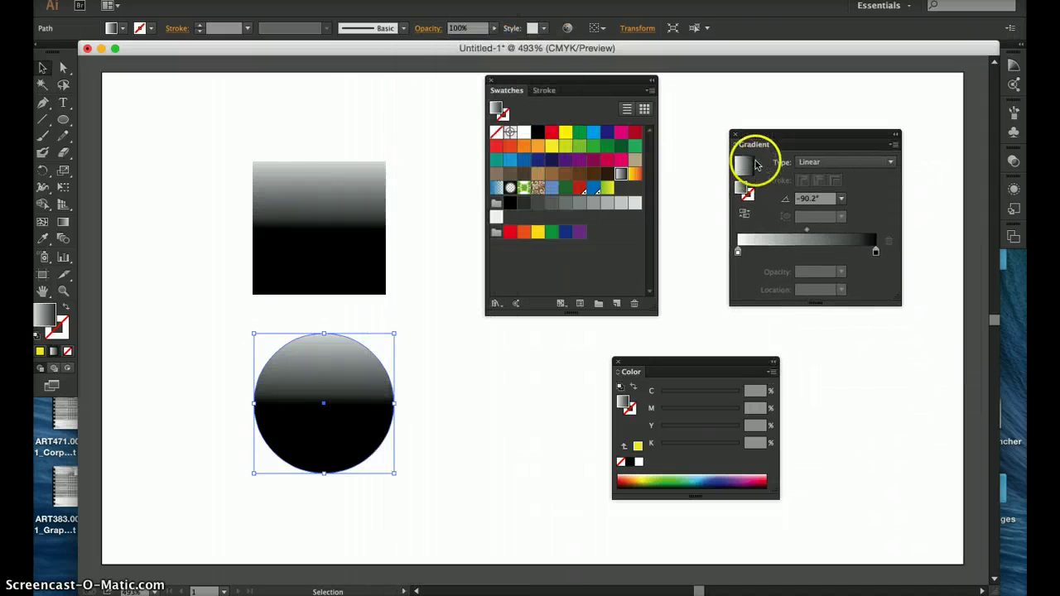
# - Select the square and inspect the start stop, end stop and midpoint of its gradient
pyautogui.click(282, 240)
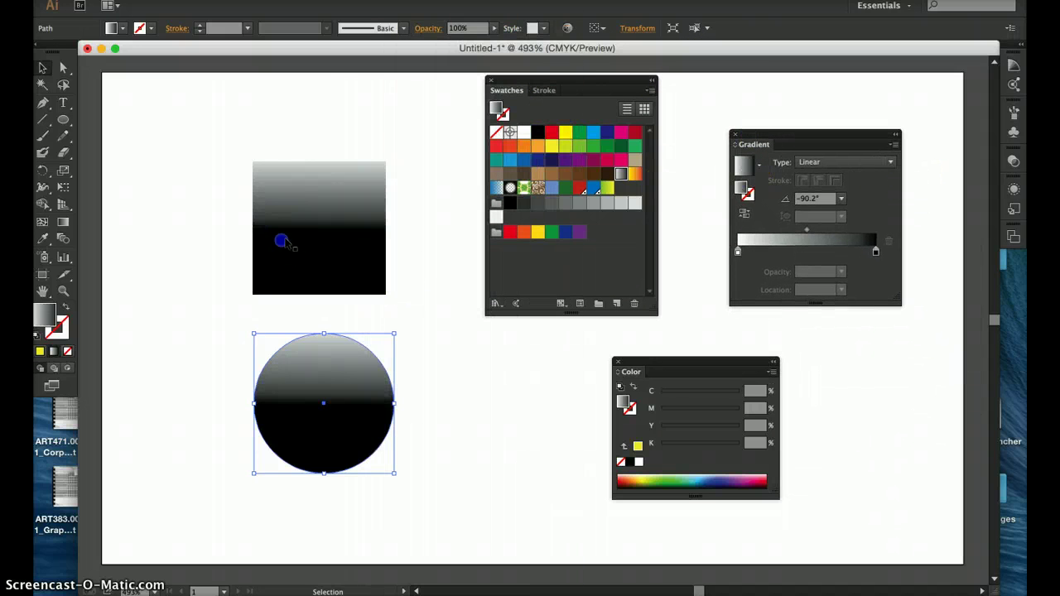
pyautogui.click(336, 207)
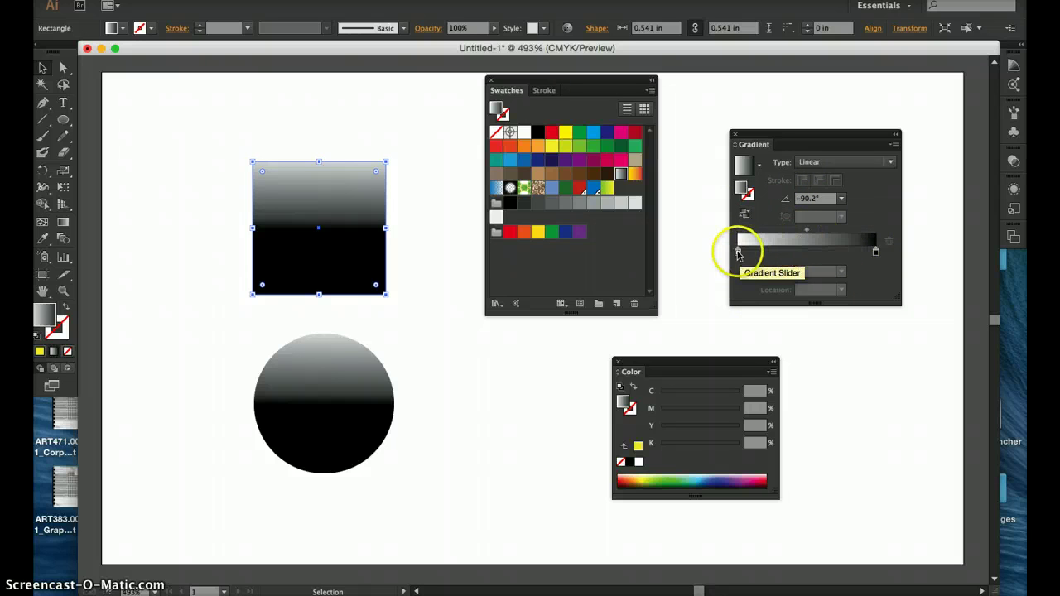
pyautogui.moveTo(740, 253)
pyautogui.mouseDown()
pyautogui.moveTo(798, 251)
pyautogui.moveTo(722, 247)
pyautogui.mouseUp()
pyautogui.moveTo(876, 251)
pyautogui.mouseDown()
pyautogui.moveTo(818, 250)
pyautogui.moveTo(807, 232)
pyautogui.moveTo(837, 244)
pyautogui.moveTo(818, 255)
pyautogui.moveTo(883, 253)
pyautogui.mouseUp()
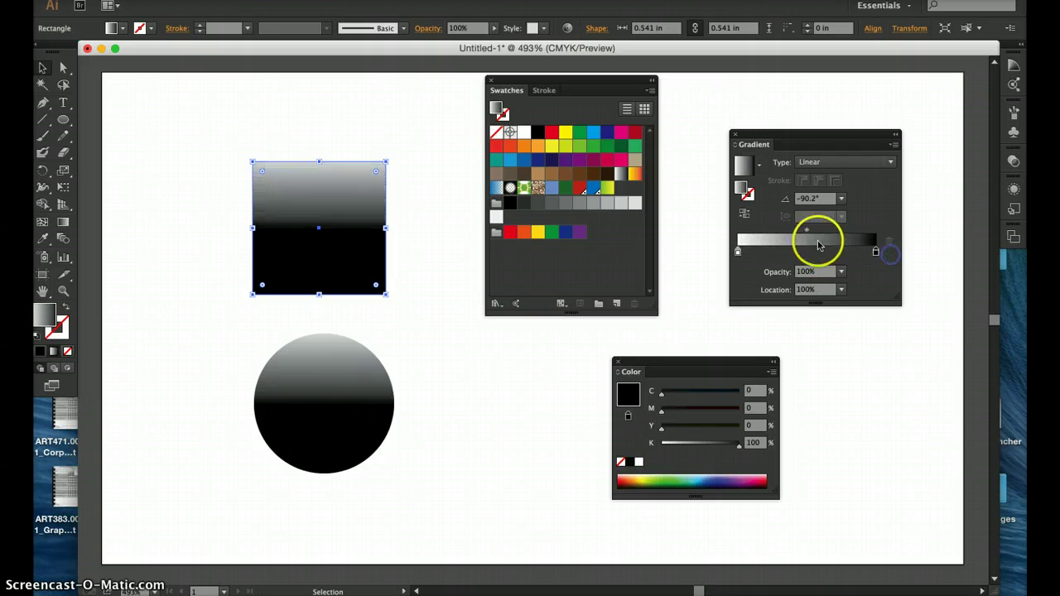
pyautogui.moveTo(808, 235)
pyautogui.mouseDown()
pyautogui.moveTo(843, 237)
pyautogui.moveTo(806, 233)
pyautogui.mouseUp()
pyautogui.moveTo(620, 147); pyautogui.dragTo(739, 255)
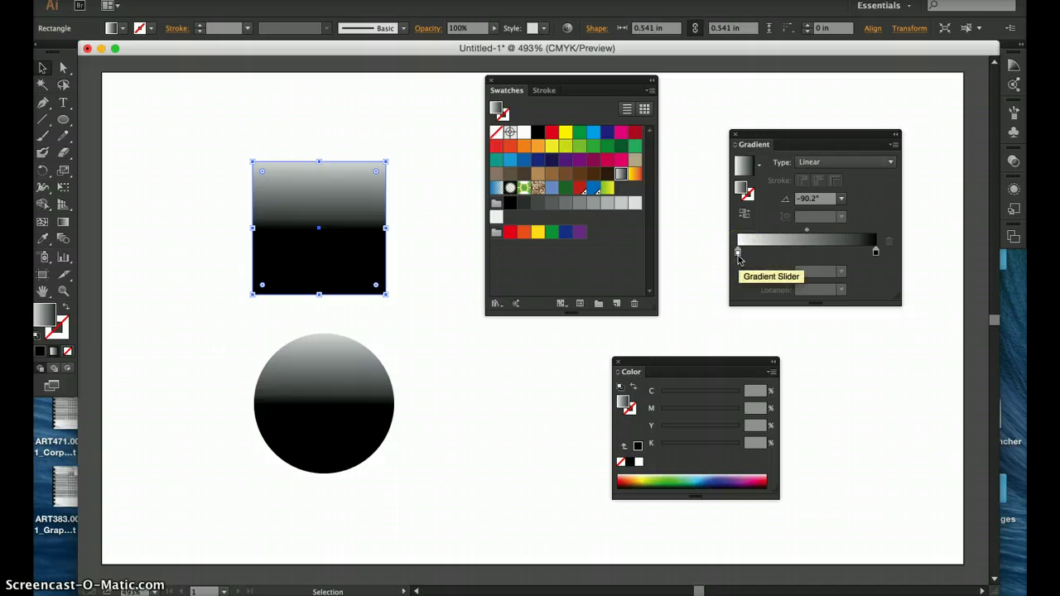
pyautogui.click(739, 256)
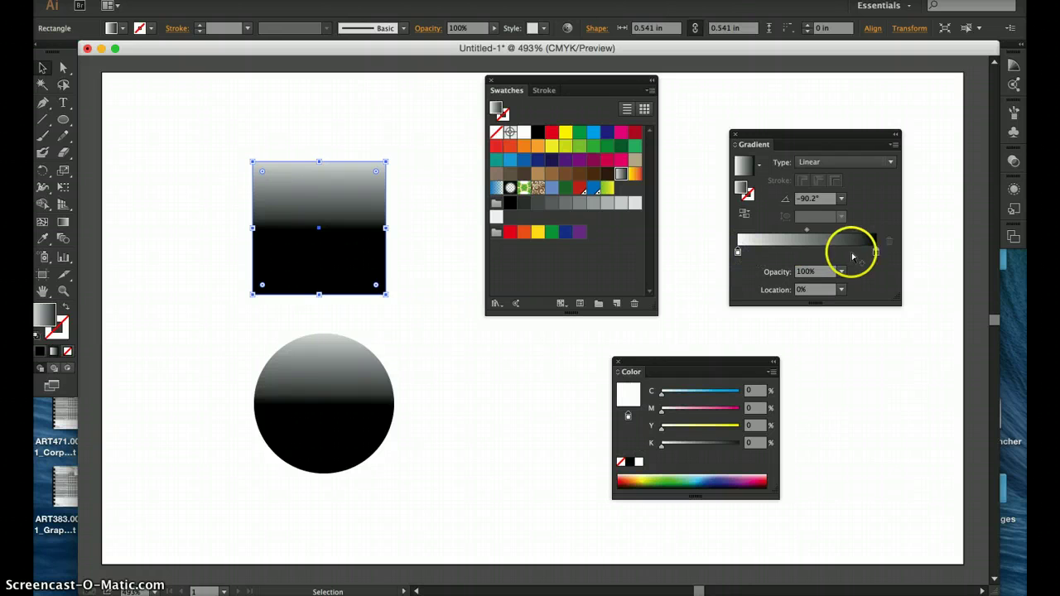
pyautogui.click(877, 254)
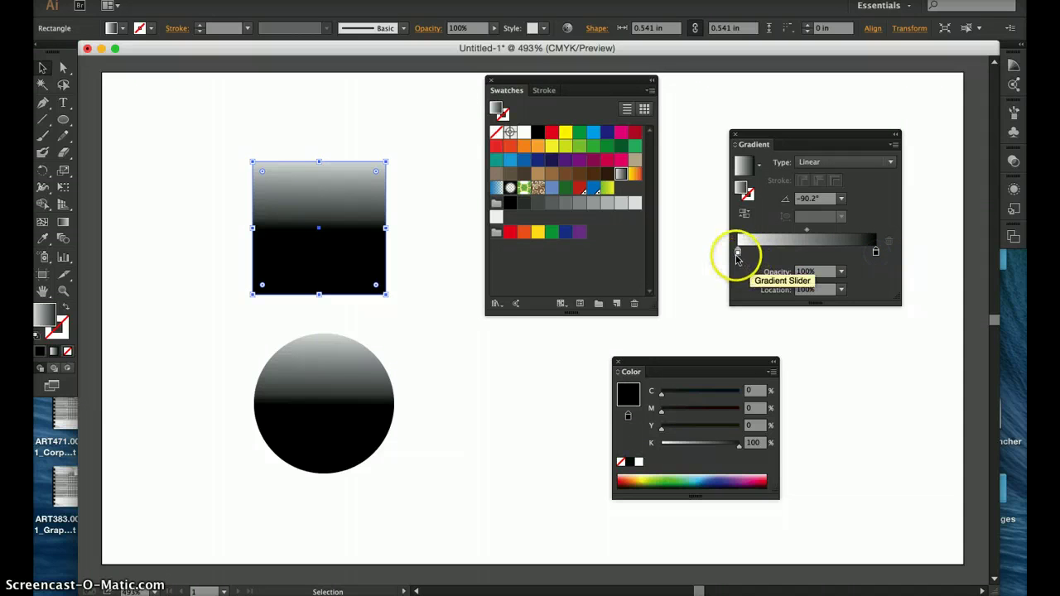
# - Recolour the square's gradient with the C=50 Y=100 green swatch at the start stop and CMYK Yellow at the end stop
pyautogui.click(739, 254)
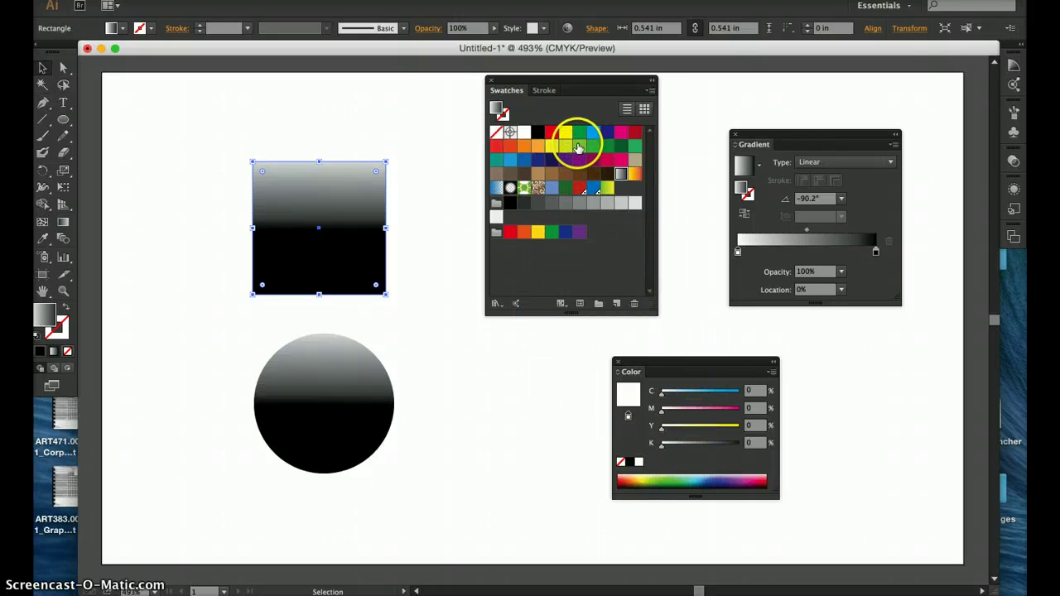
pyautogui.moveTo(578, 146); pyautogui.dragTo(673, 212)
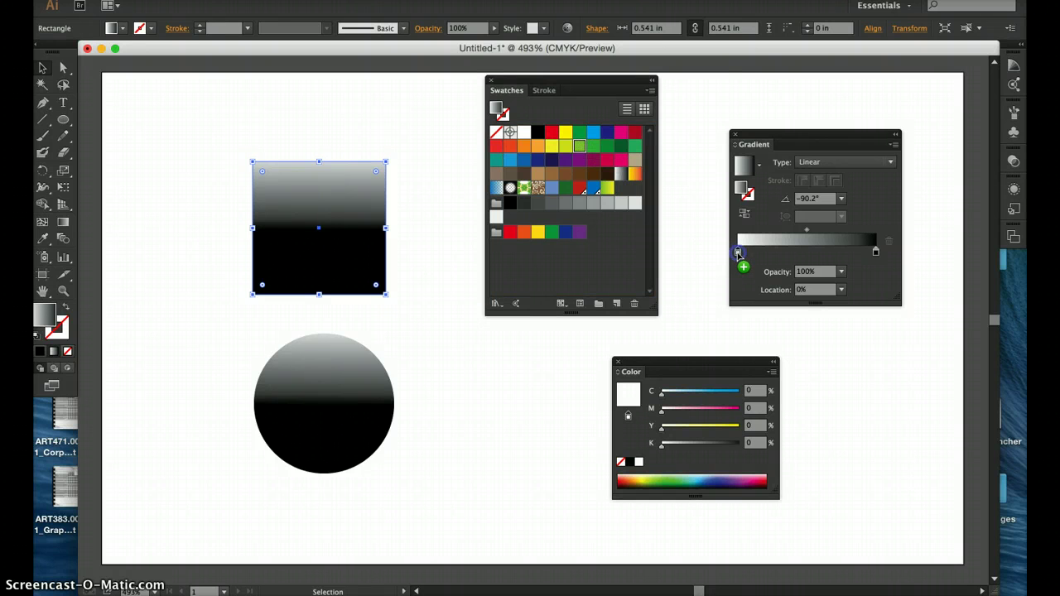
pyautogui.moveTo(738, 252); pyautogui.dragTo(738, 254)
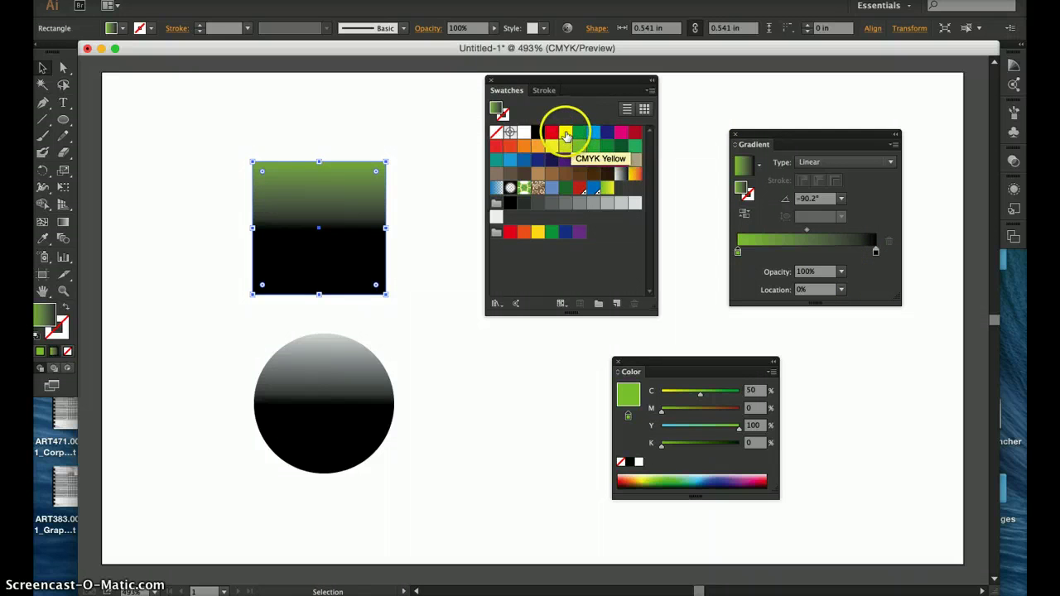
pyautogui.moveTo(566, 135); pyautogui.dragTo(783, 234)
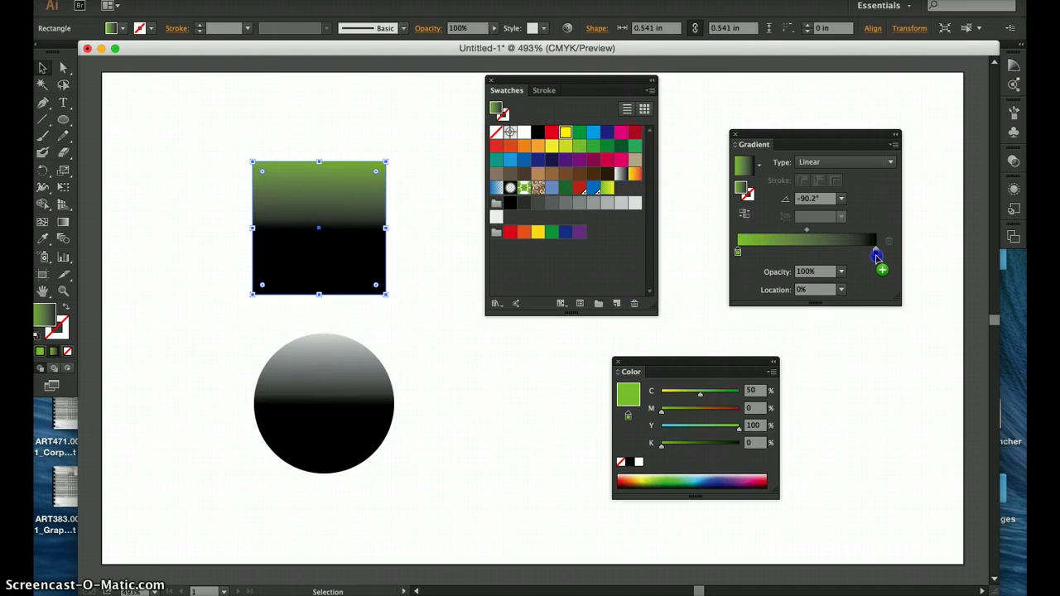
pyautogui.moveTo(876, 256); pyautogui.dragTo(876, 253)
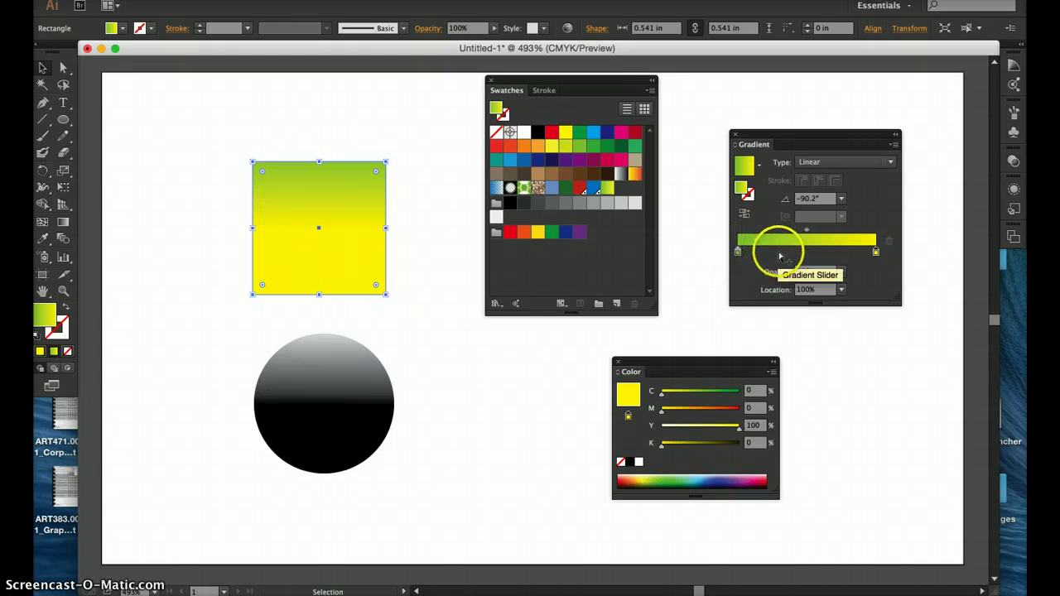
# - Add two middle stops to the square's gradient: dark green (C=85 M=10 Y=100 K=10) at about 33% and white at about 65%
pyautogui.moveTo(737, 251)
pyautogui.mouseDown()
pyautogui.moveTo(793, 246)
pyautogui.moveTo(727, 247)
pyautogui.mouseUp()
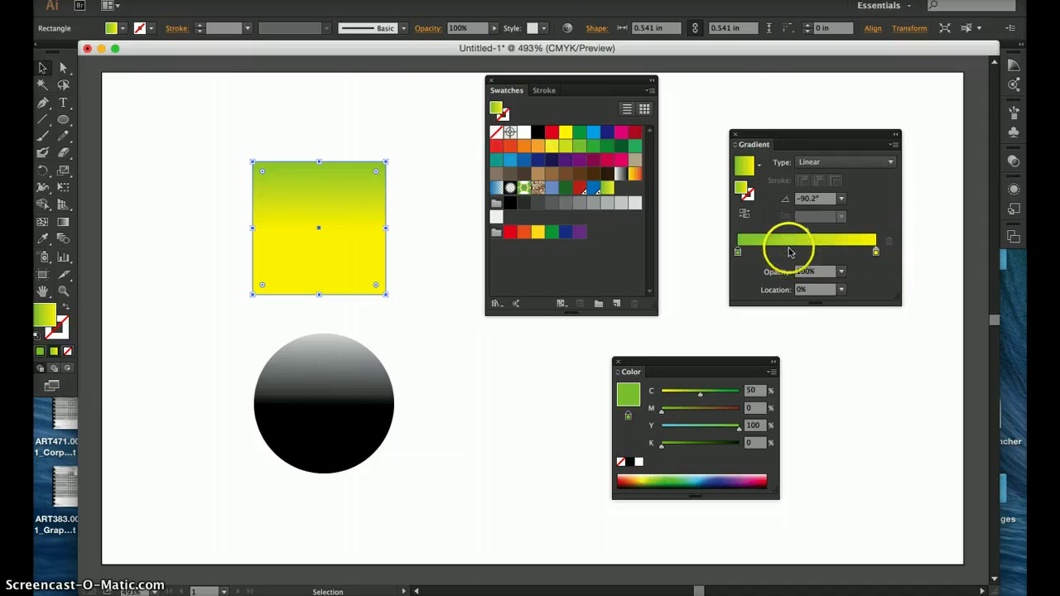
pyautogui.click(791, 252)
pyautogui.click(836, 252)
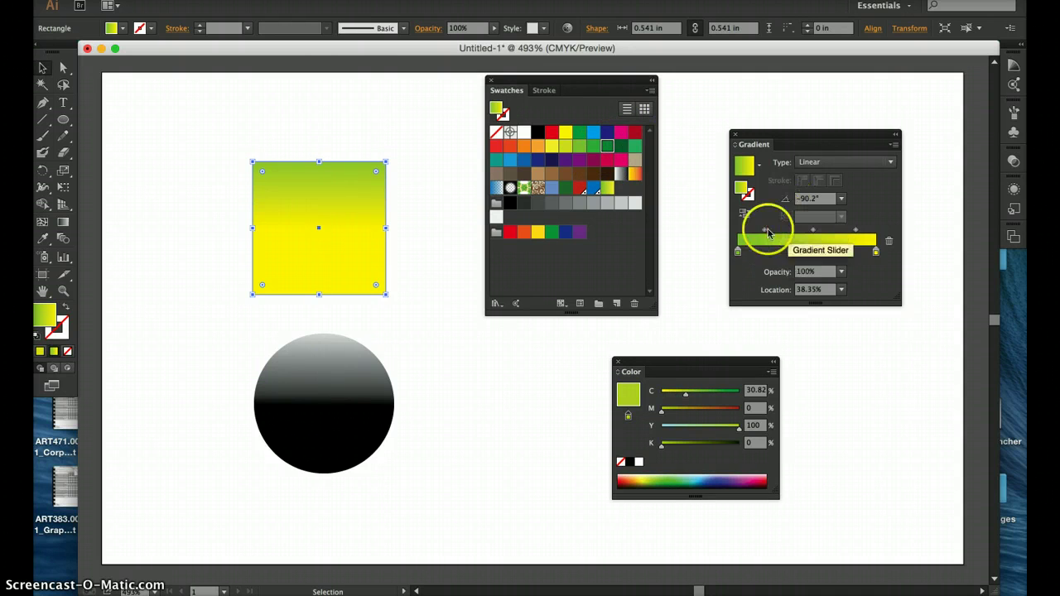
pyautogui.moveTo(607, 149); pyautogui.dragTo(791, 256)
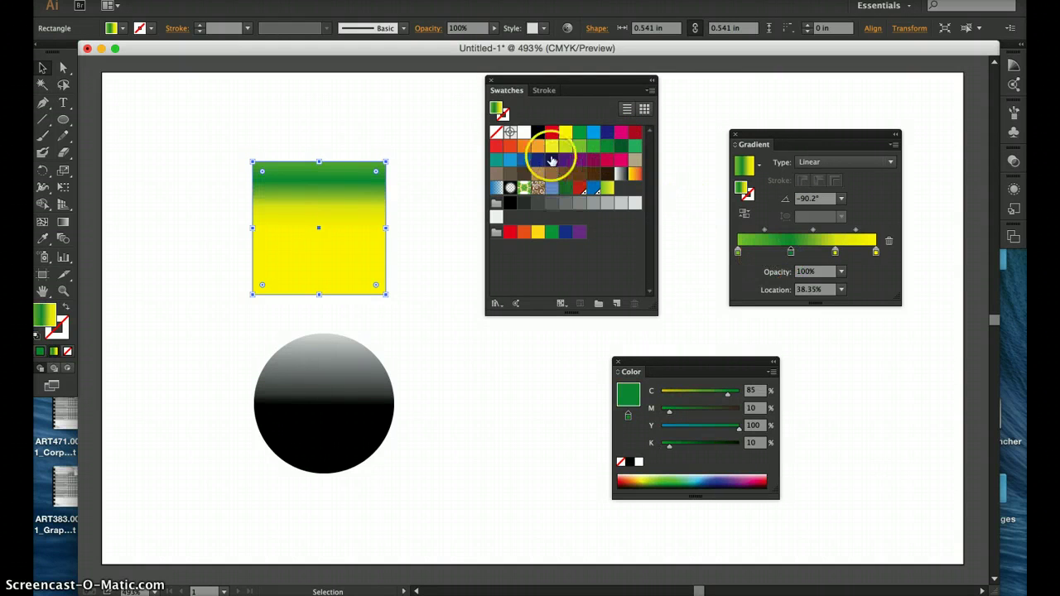
pyautogui.moveTo(524, 133); pyautogui.dragTo(829, 252)
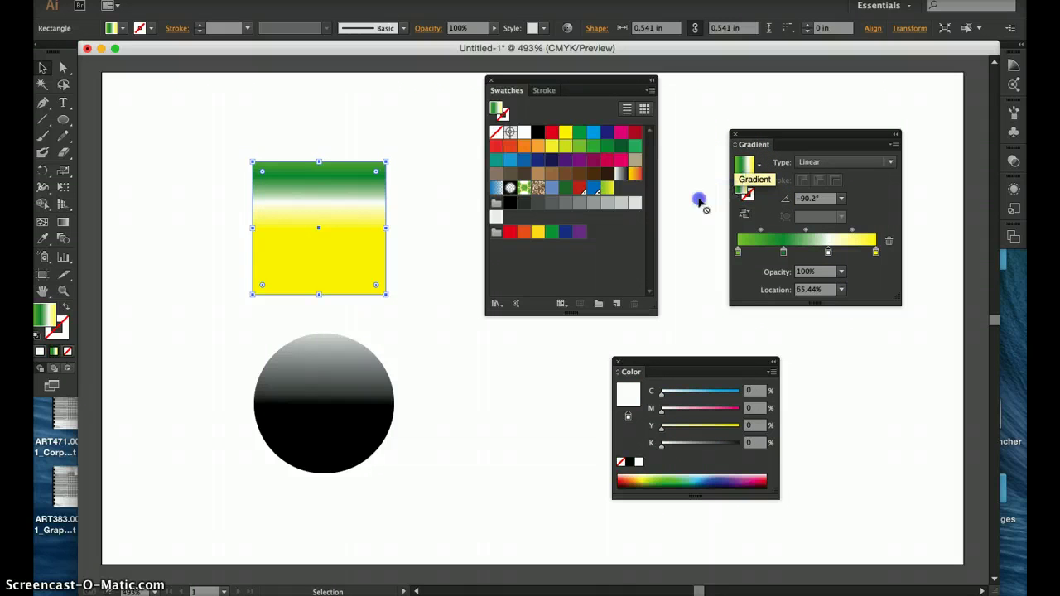
# - Save the four-stop gradient as a new swatch and remove the dark green stop from the square's gradient
pyautogui.moveTo(647, 224); pyautogui.dragTo(621, 304)
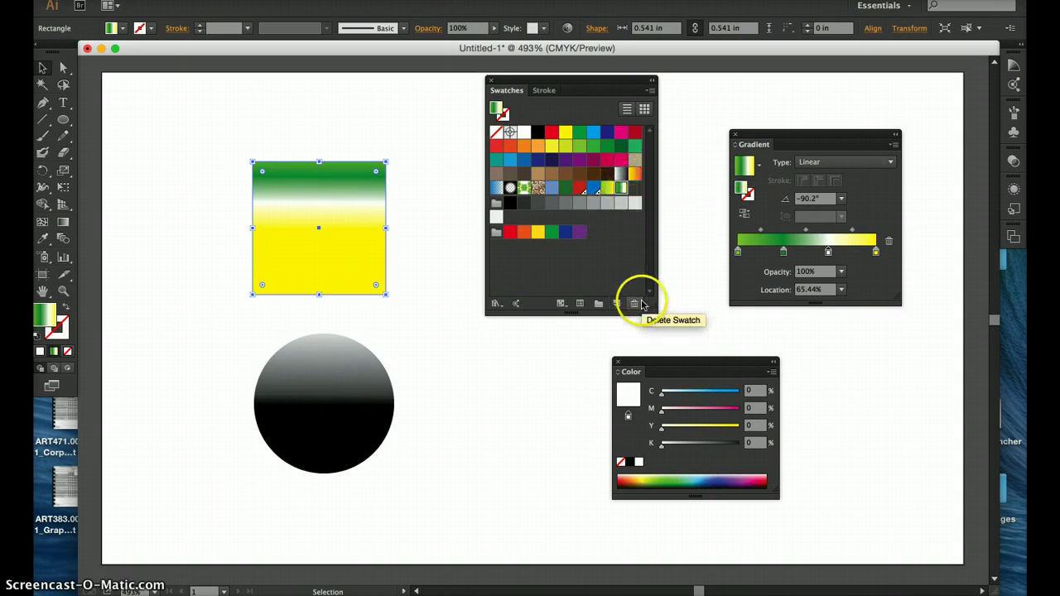
pyautogui.click(783, 253)
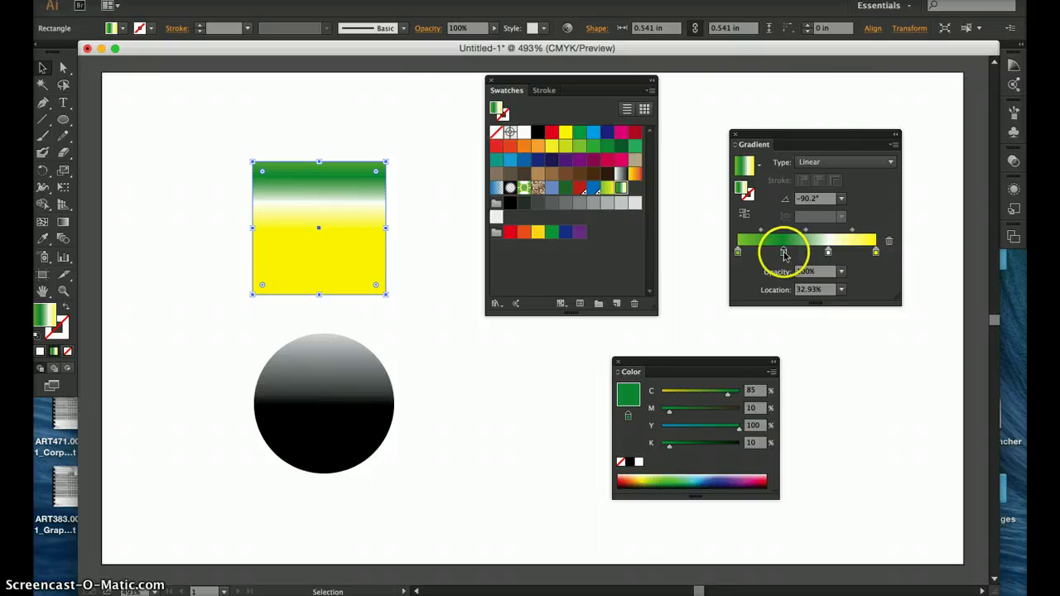
pyautogui.moveTo(783, 276); pyautogui.dragTo(783, 319)
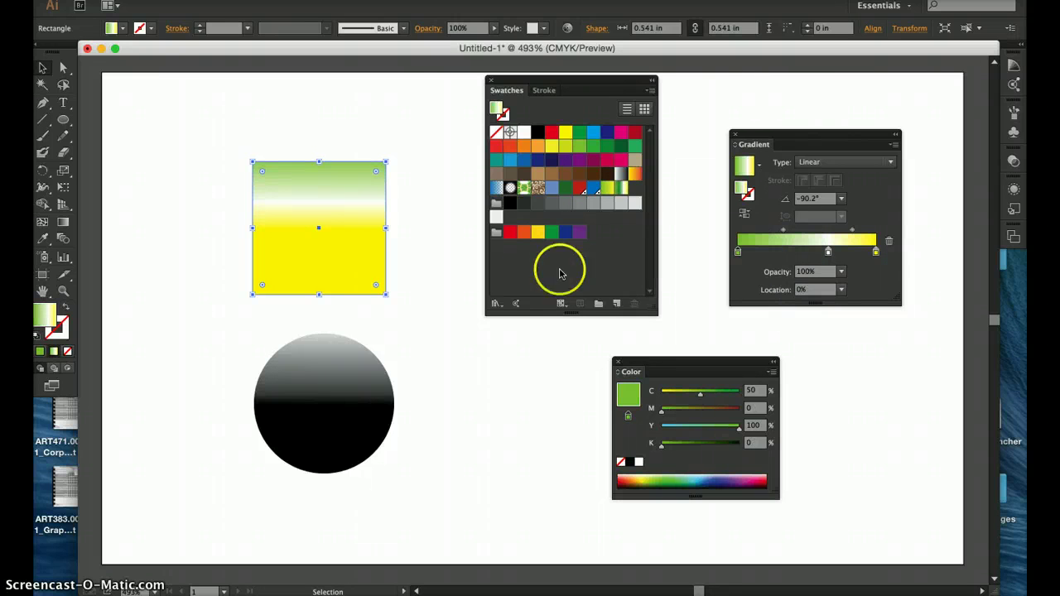
# - Move the gradient's white stop to about 58% and shift the square slightly upward on the artboard
pyautogui.moveTo(829, 252); pyautogui.dragTo(862, 253)
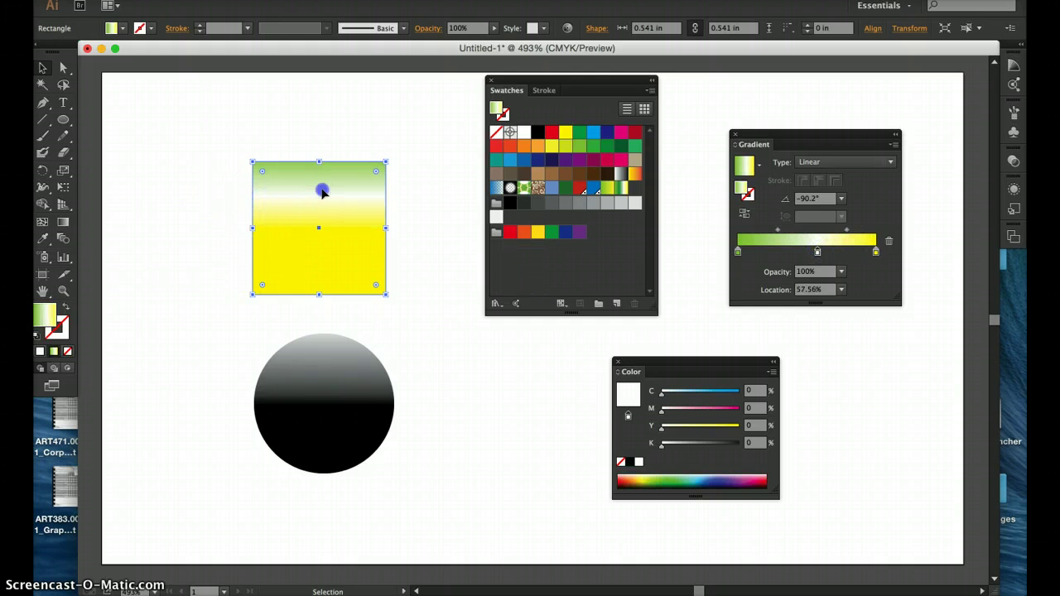
pyautogui.moveTo(322, 192)
pyautogui.mouseDown()
pyautogui.moveTo(316, 165)
pyautogui.moveTo(328, 175)
pyautogui.mouseUp()
pyautogui.click(880, 162)
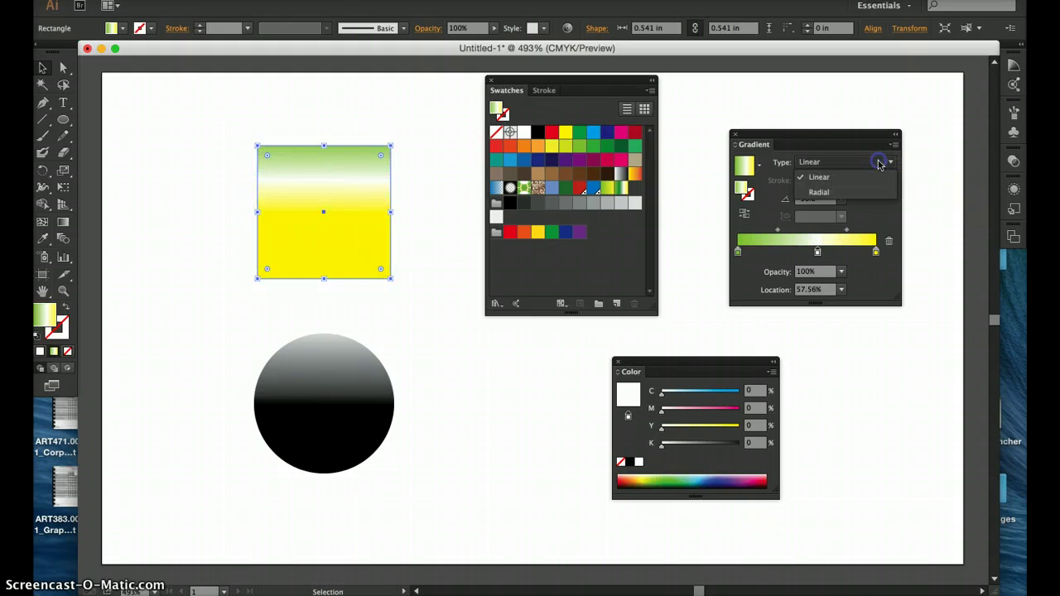
pyautogui.click(841, 139)
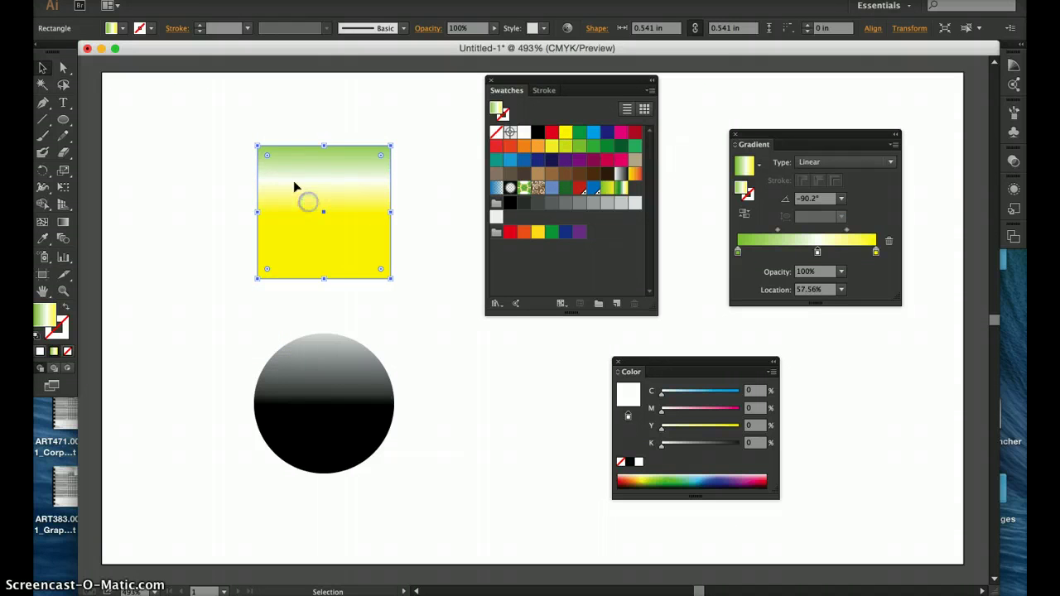
# - Redirect the square's gradient with the Gradient tool, running diagonally from lower left to upper right at about 24°
pyautogui.click(63, 225)
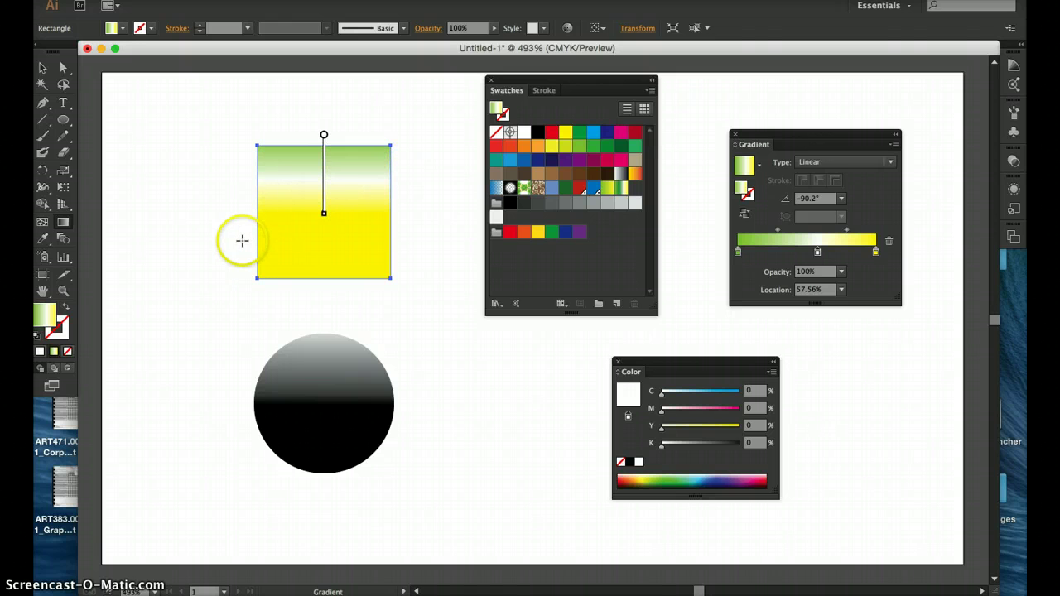
pyautogui.moveTo(242, 240); pyautogui.dragTo(294, 232)
pyautogui.moveTo(342, 199); pyautogui.dragTo(406, 175)
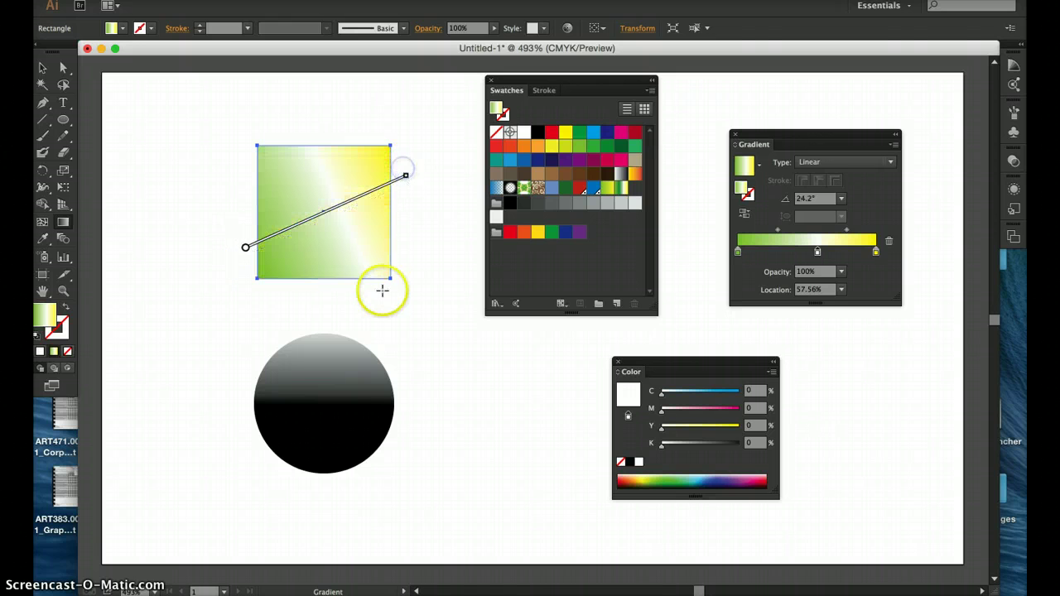
# - Try redirecting the square's gradient diagonally from upper left to lower right at several angles, starting outside the square
pyautogui.moveTo(238, 152)
pyautogui.mouseDown()
pyautogui.moveTo(276, 218)
pyautogui.moveTo(422, 304)
pyautogui.moveTo(431, 286)
pyautogui.mouseUp()
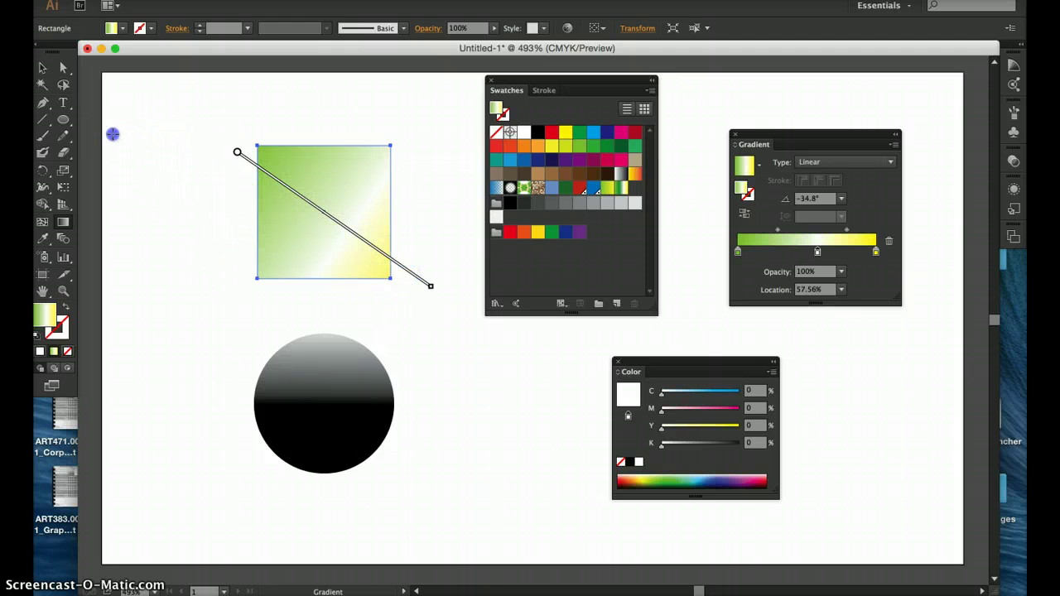
pyautogui.moveTo(109, 149)
pyautogui.mouseDown()
pyautogui.moveTo(284, 185)
pyautogui.moveTo(310, 208)
pyautogui.mouseUp()
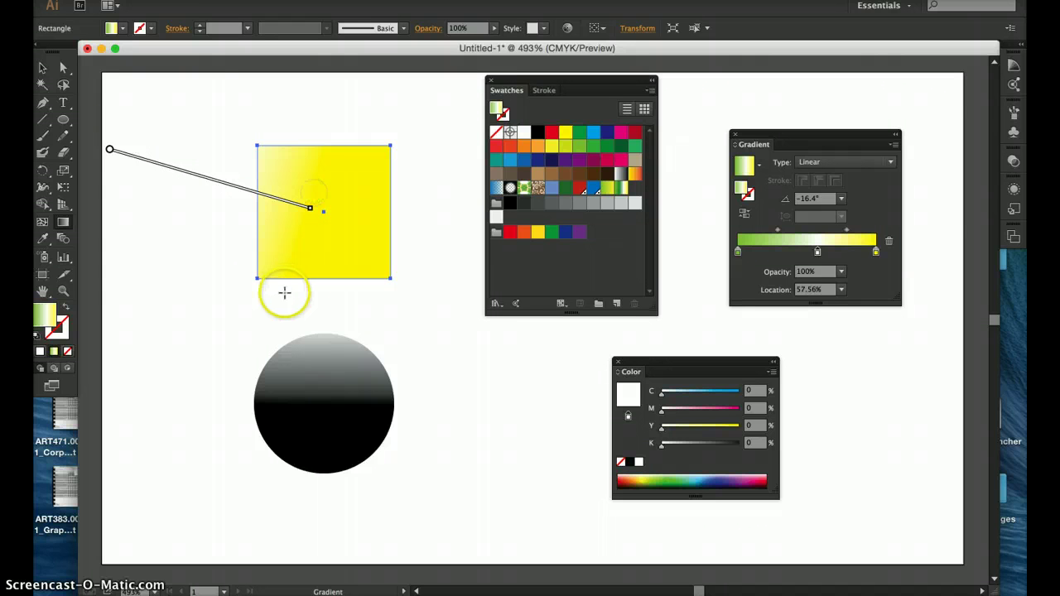
pyautogui.moveTo(132, 107); pyautogui.dragTo(352, 228)
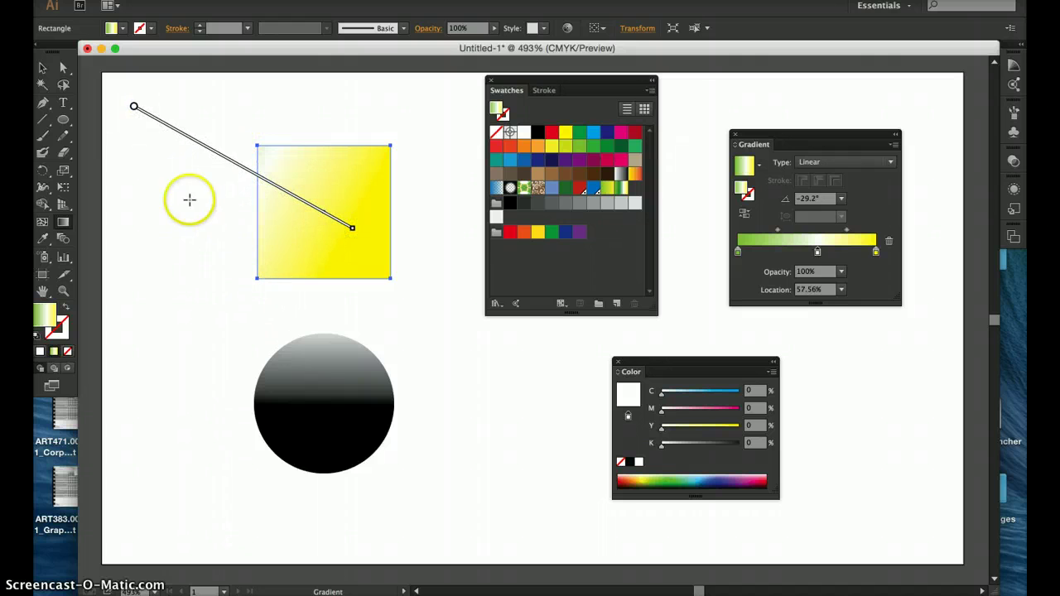
pyautogui.moveTo(215, 118)
pyautogui.mouseDown()
pyautogui.moveTo(310, 190)
pyautogui.moveTo(378, 260)
pyautogui.mouseUp()
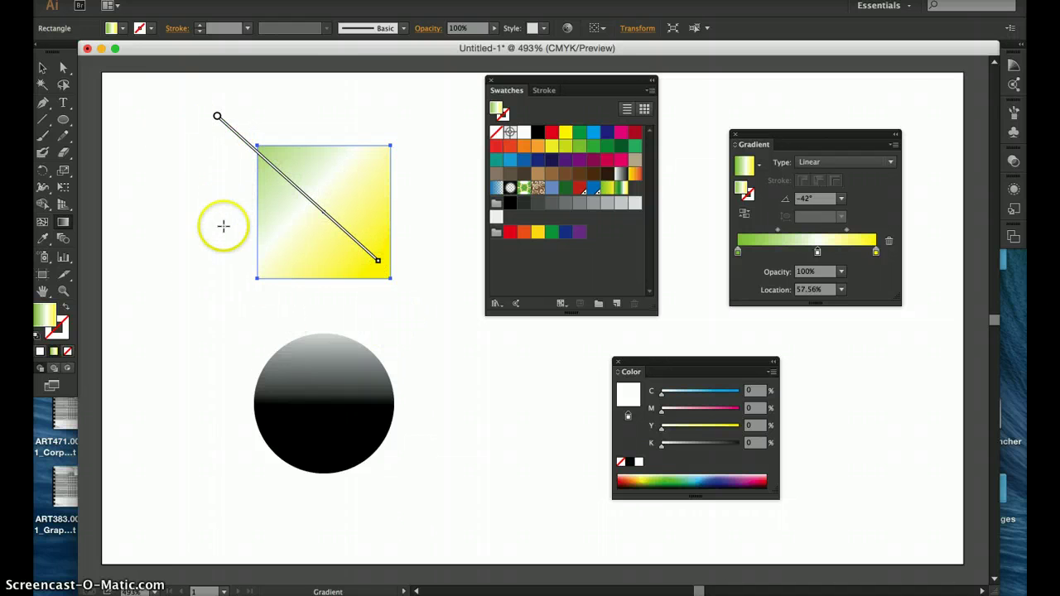
# - Redirect the square's gradient with the Gradient tool from lower left to upper right at about 29° and deselect the square
pyautogui.moveTo(227, 265); pyautogui.dragTo(444, 145)
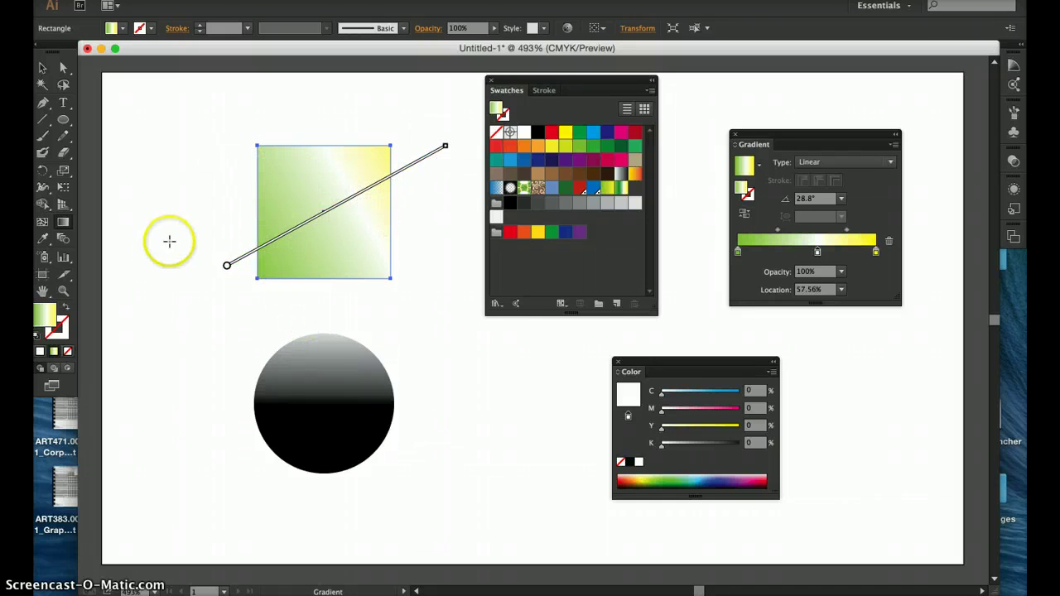
pyautogui.click(43, 67)
pyautogui.click(210, 217)
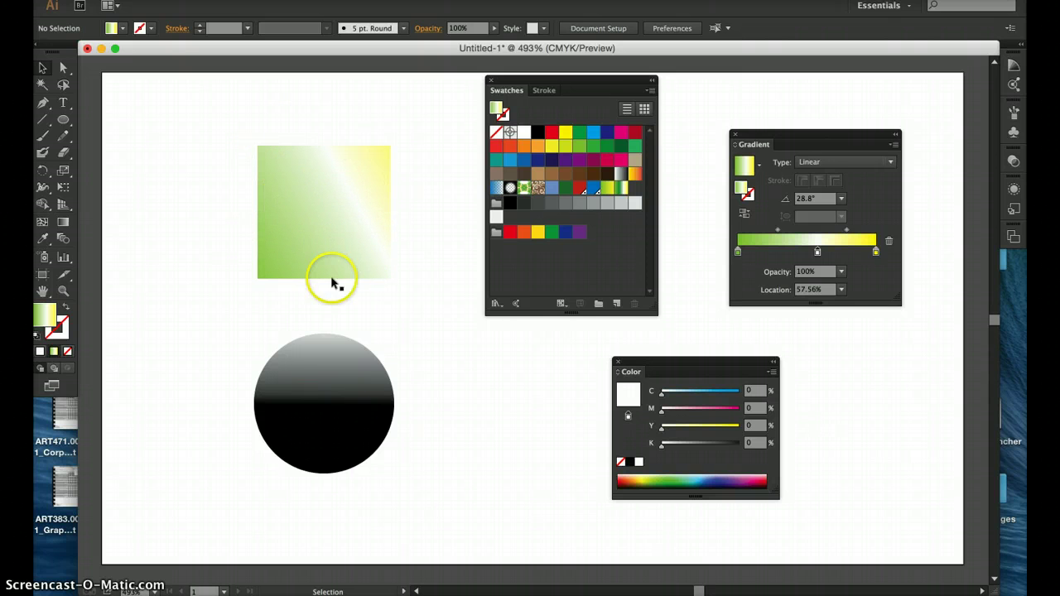
# - Change the circle's black-and-white gradient type from linear to radial
pyautogui.click(347, 424)
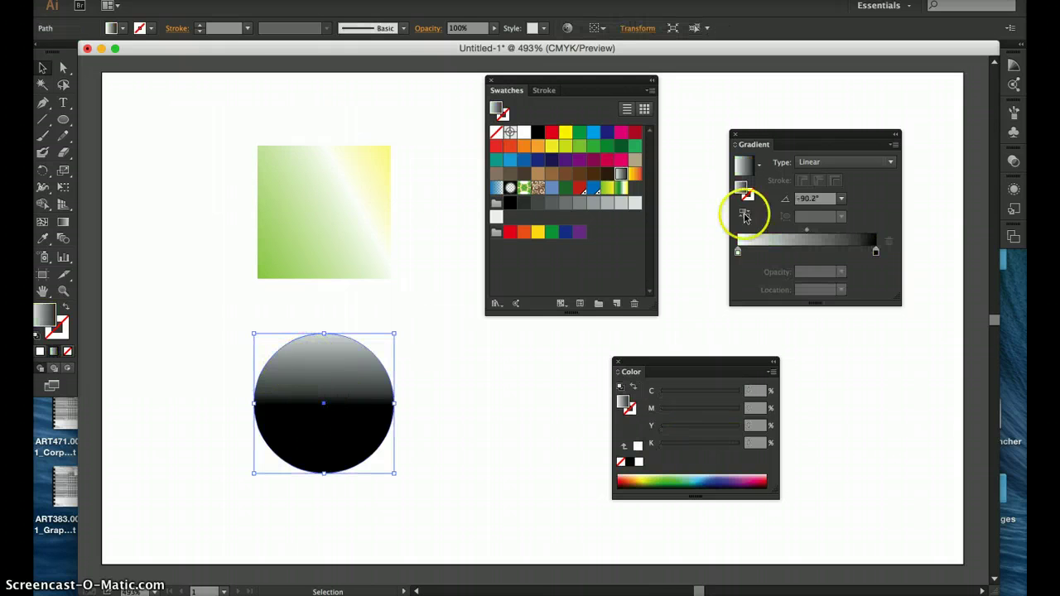
pyautogui.click(893, 167)
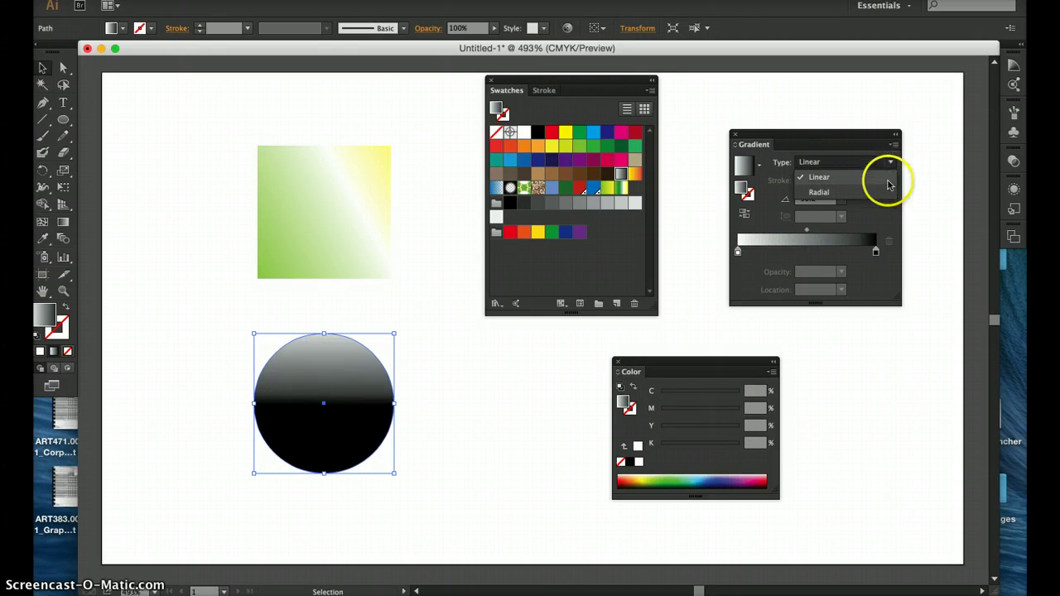
pyautogui.click(880, 191)
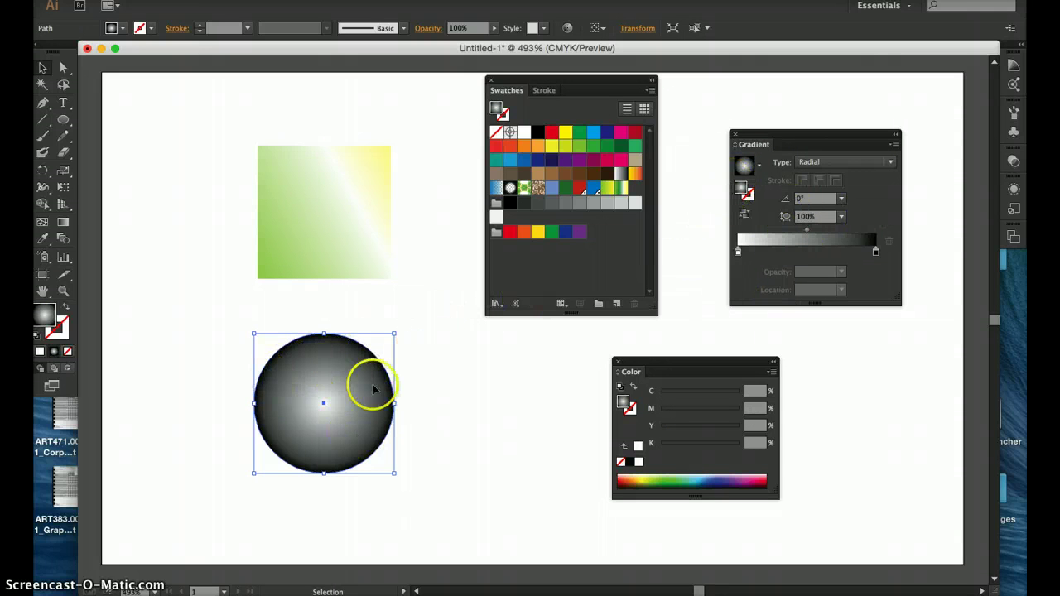
# - Redraw the circle's radial gradient with its highlight slightly up and left of centre, extending past the lower-right edge at about -37°
pyautogui.click(63, 222)
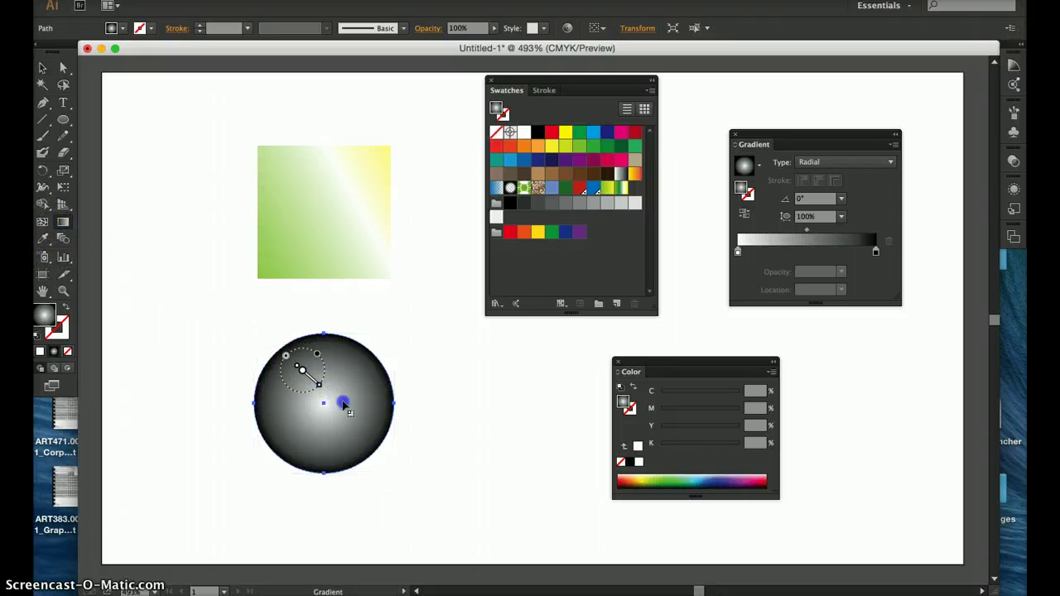
pyautogui.moveTo(300, 369)
pyautogui.mouseDown()
pyautogui.moveTo(347, 403)
pyautogui.moveTo(331, 412)
pyautogui.moveTo(398, 456)
pyautogui.mouseUp()
pyautogui.moveTo(319, 398)
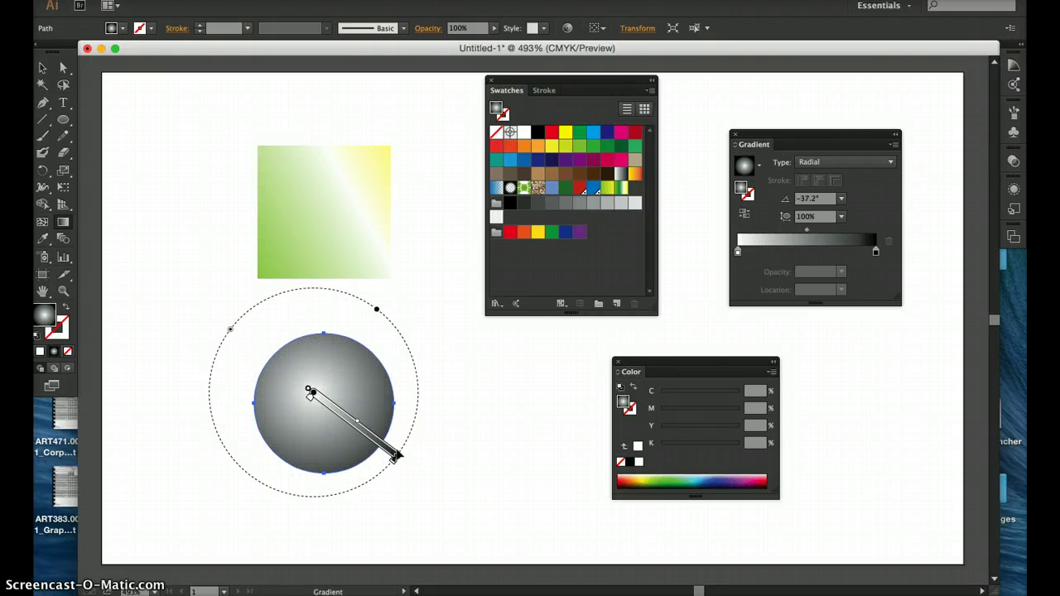
pyautogui.click(42, 67)
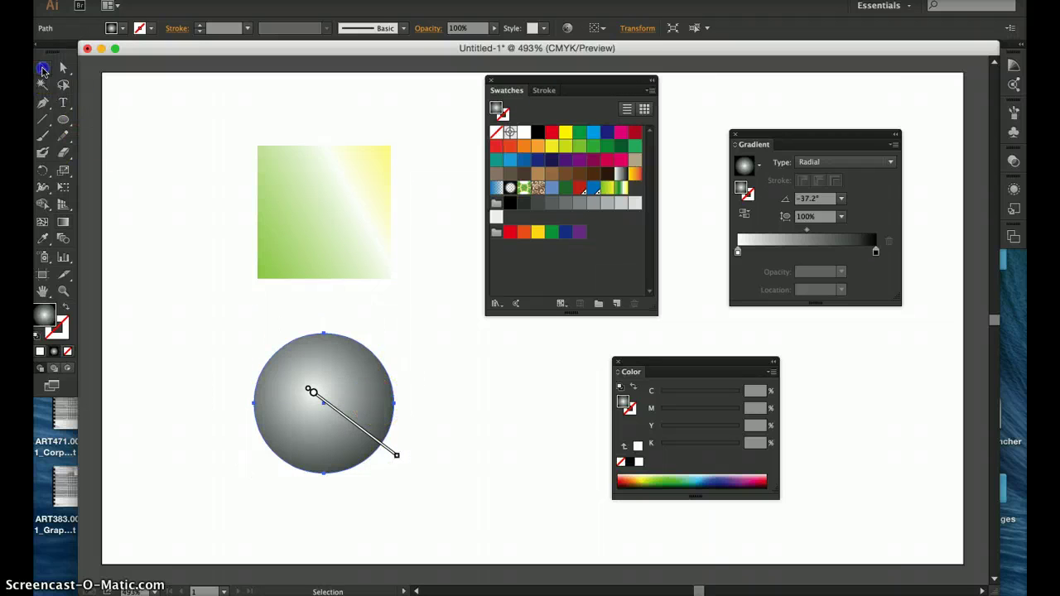
pyautogui.click(182, 263)
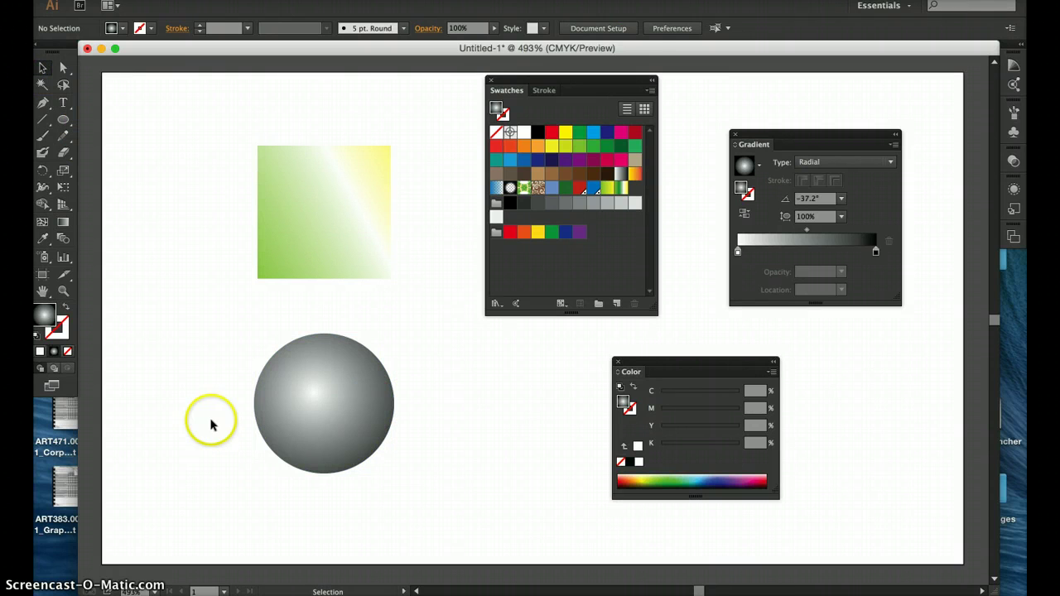
# - Recolour the circle gradient's black end stop purple (C=50 M=100 Y=0 K=0) and save the radial gradient as a new swatch
pyautogui.click(303, 421)
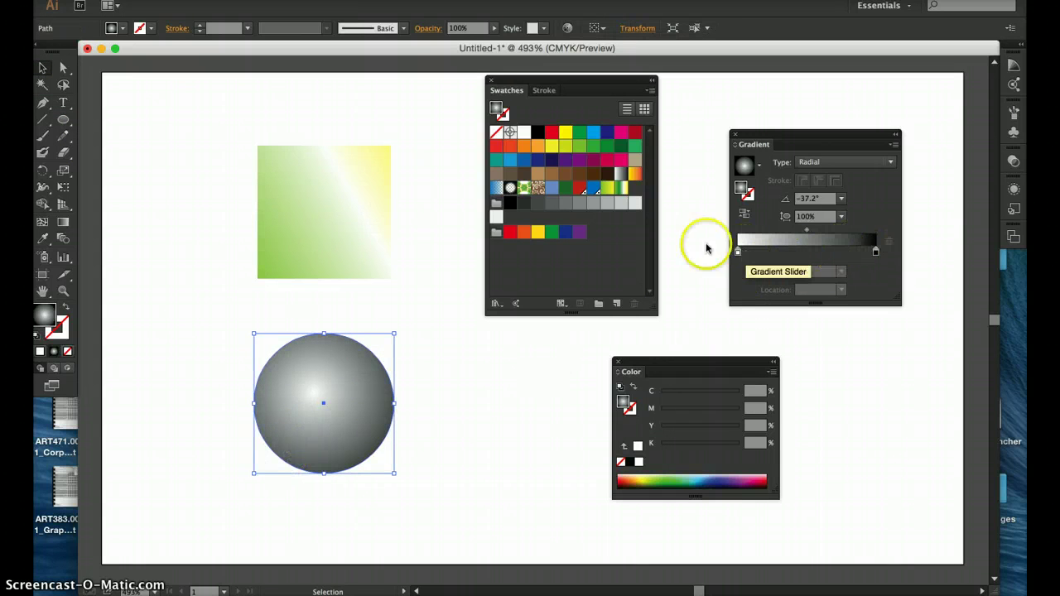
pyautogui.click(580, 160)
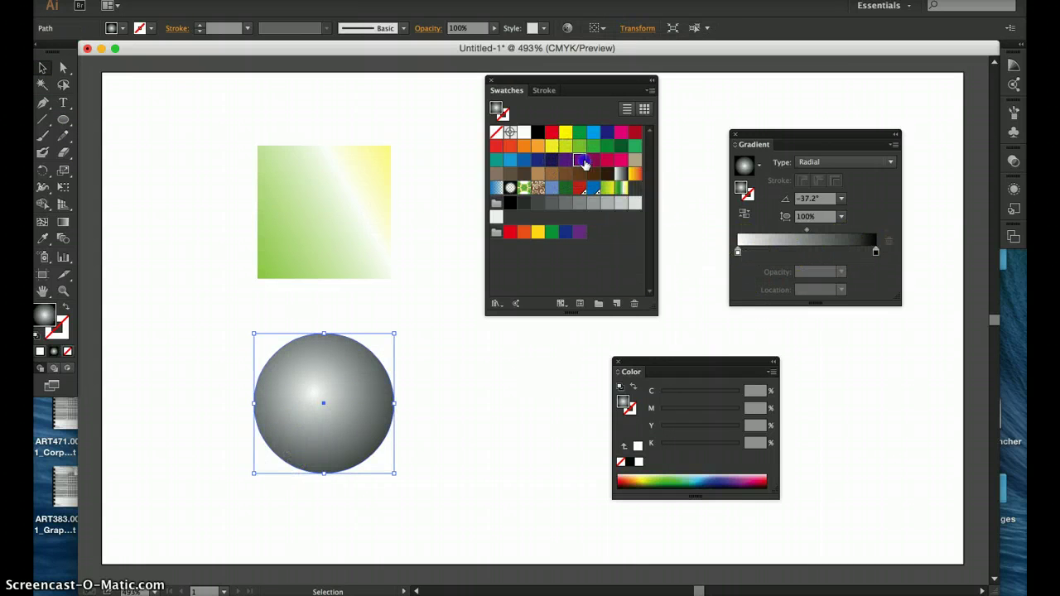
pyautogui.moveTo(878, 254); pyautogui.dragTo(878, 252)
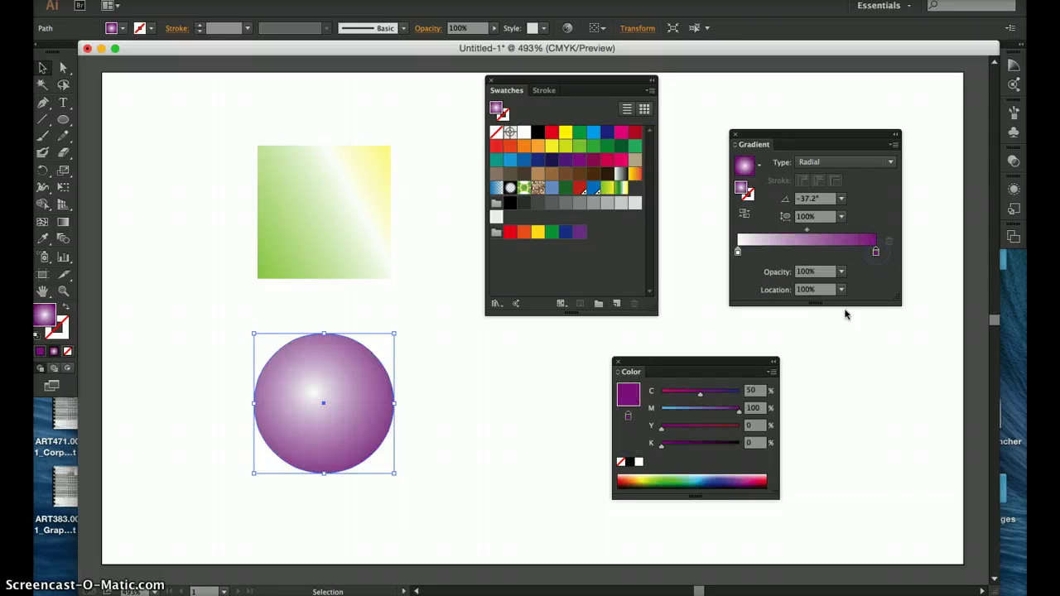
pyautogui.click(552, 363)
pyautogui.moveTo(739, 194); pyautogui.dragTo(610, 230)
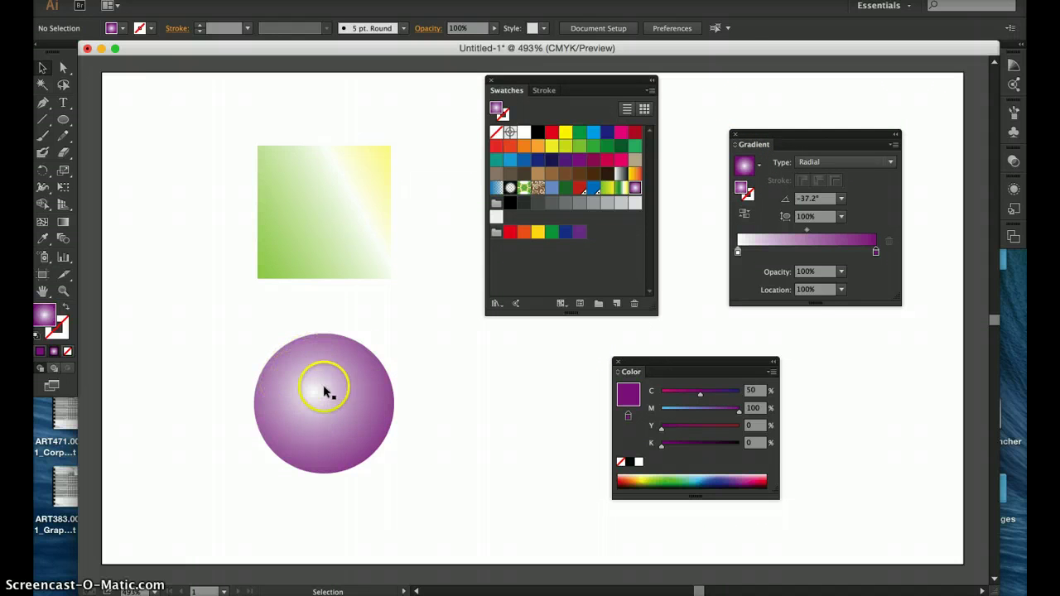
# - Shift the circle slightly right and up, and move the square slightly upward on the artboard
pyautogui.moveTo(336, 392); pyautogui.dragTo(394, 399)
pyautogui.click(481, 389)
pyautogui.click(387, 389)
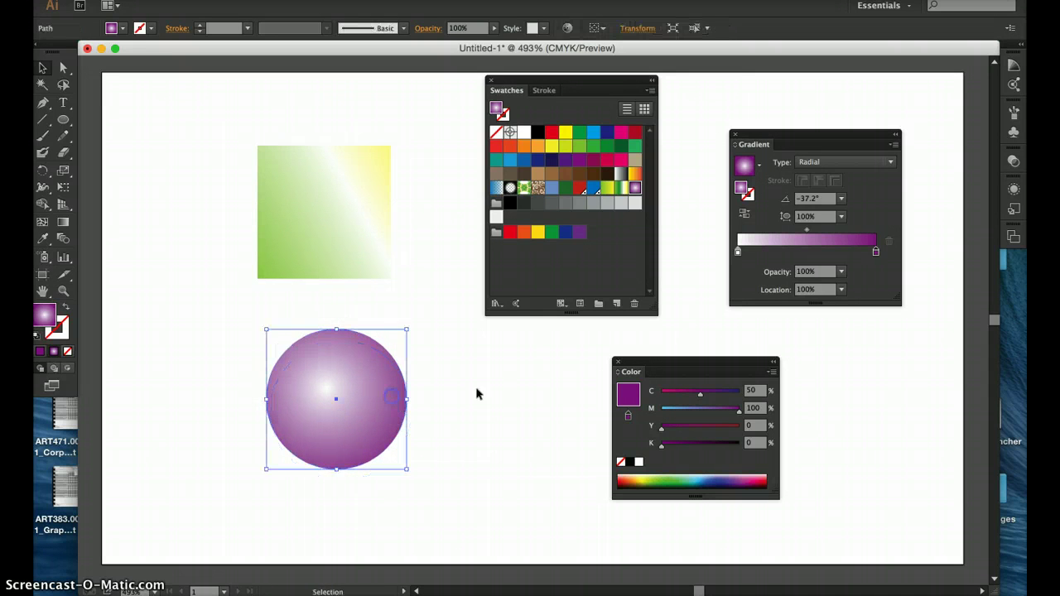
pyautogui.click(478, 391)
pyautogui.moveTo(364, 250); pyautogui.dragTo(361, 240)
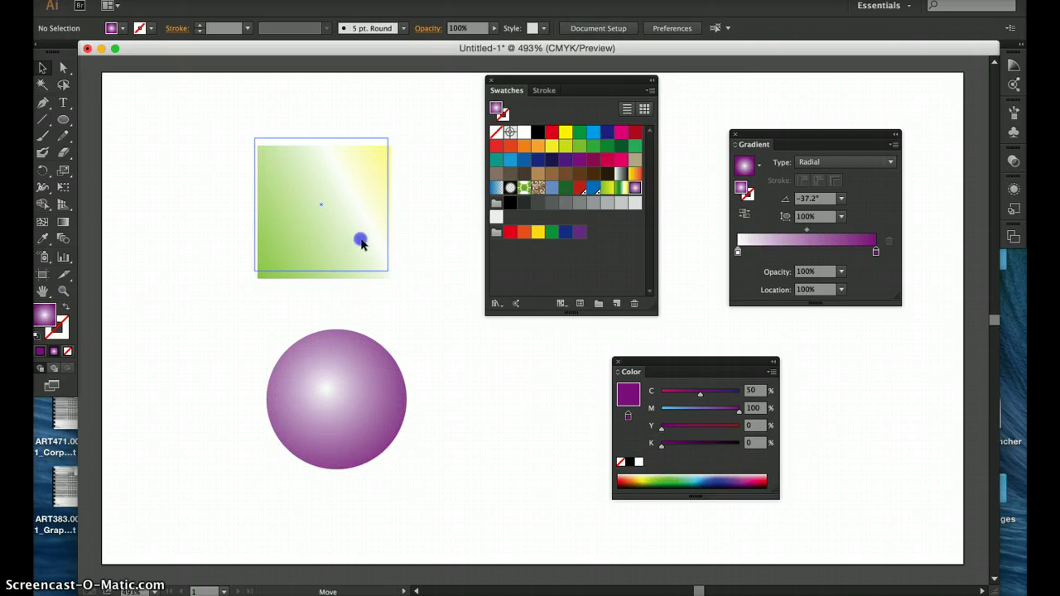
pyautogui.click(445, 351)
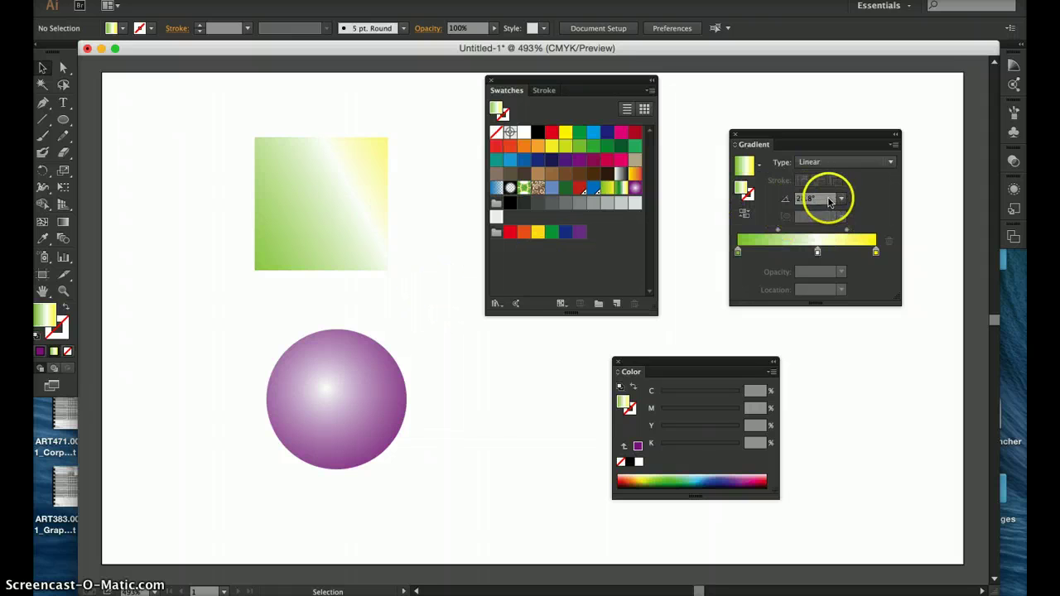
# - Set the angle of the circle's radial gradient to 45°
pyautogui.click(264, 392)
pyautogui.click(804, 201)
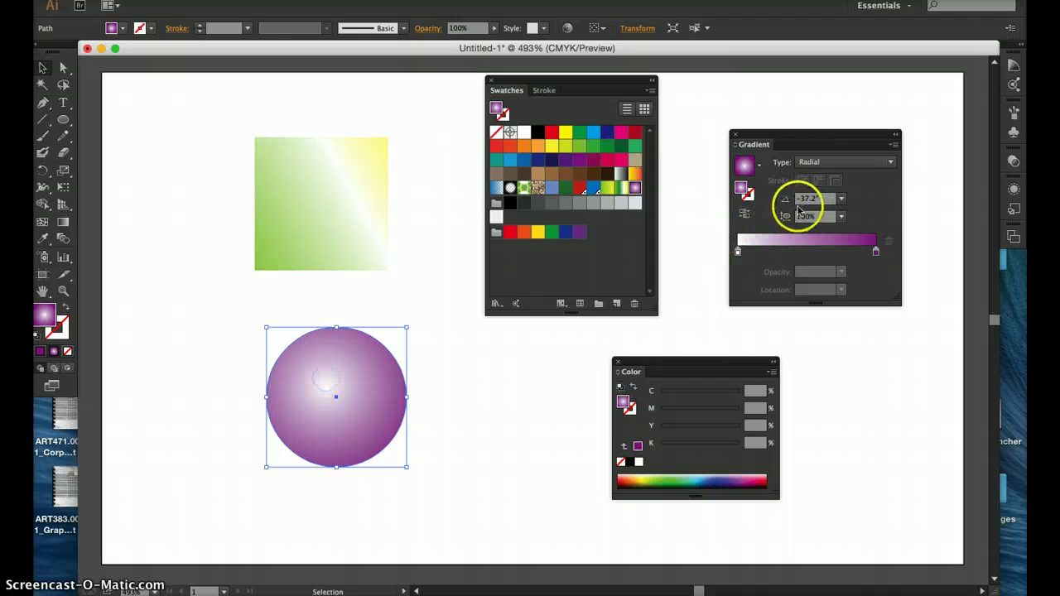
pyautogui.click(841, 201)
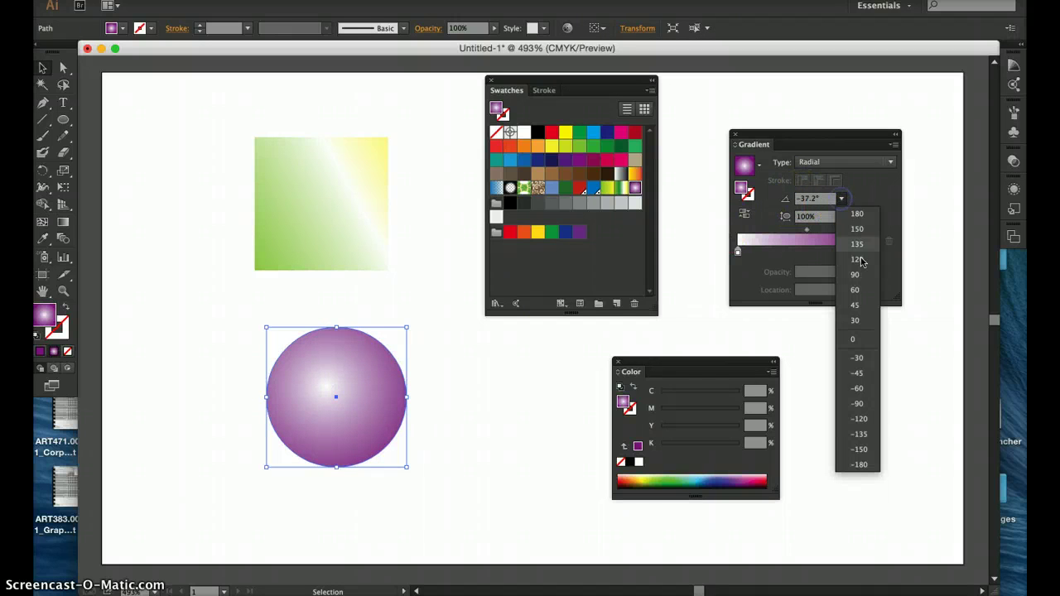
pyautogui.click(860, 305)
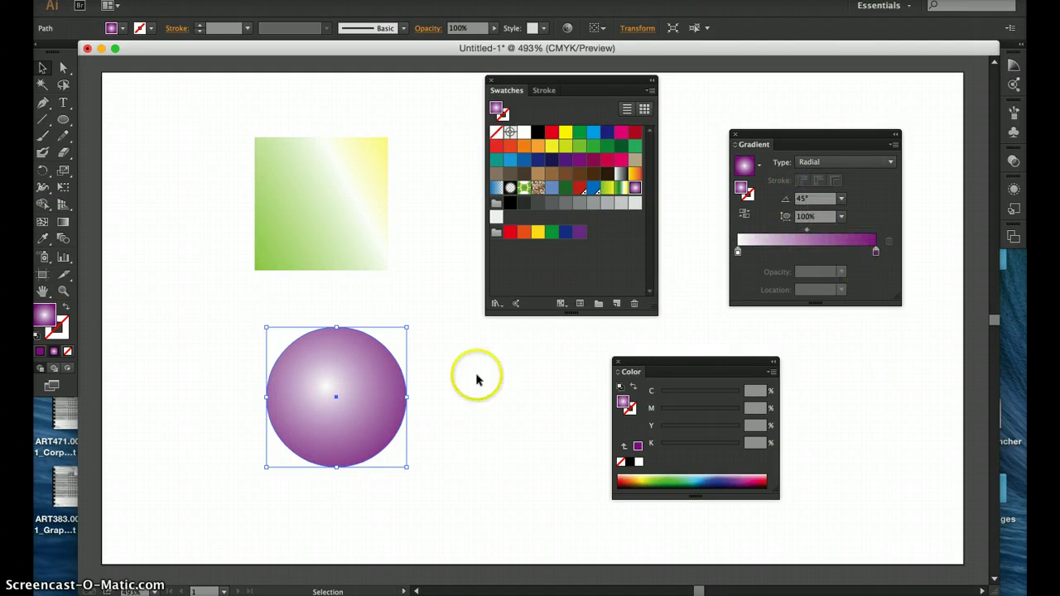
# - Set the angle of the square's linear gradient to 120° and deselect the square
pyautogui.click(286, 191)
pyautogui.click(841, 199)
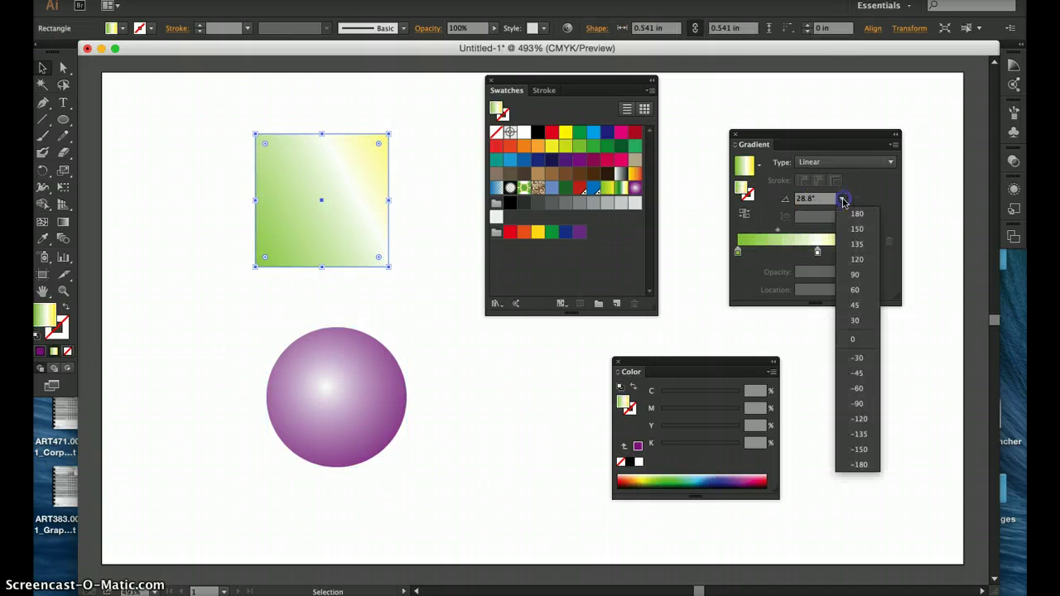
pyautogui.click(856, 260)
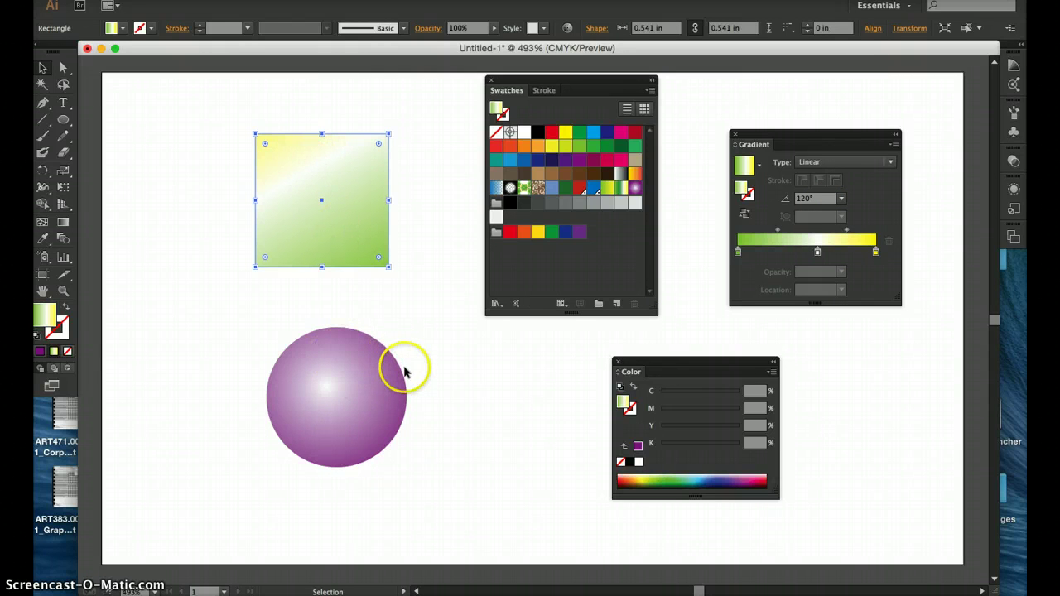
pyautogui.click(386, 299)
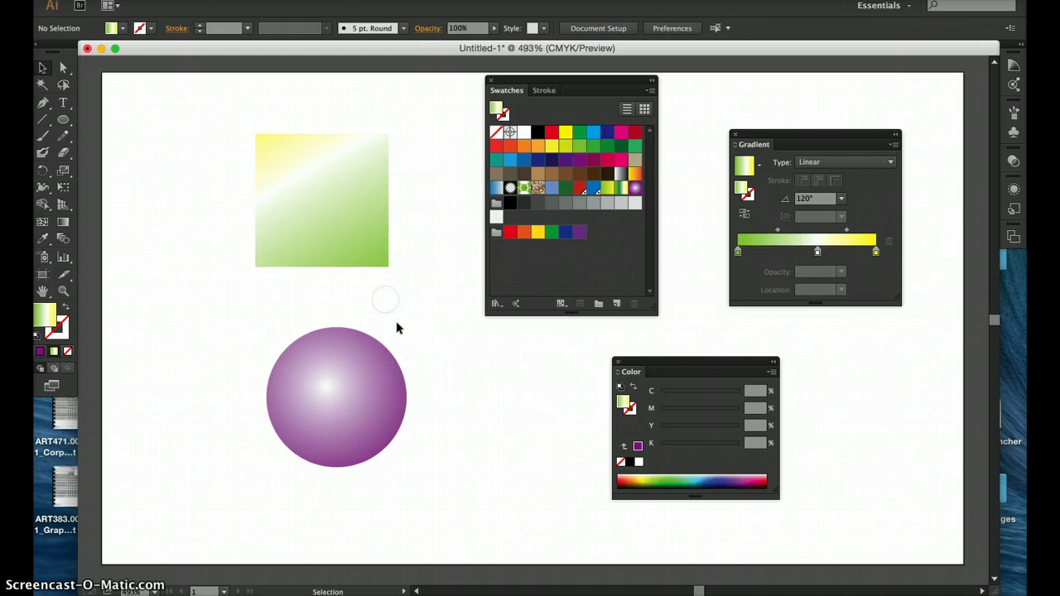
# - Nudge the square slightly right and down, move the circle up closer to it, and clear the selection
pyautogui.click(346, 236)
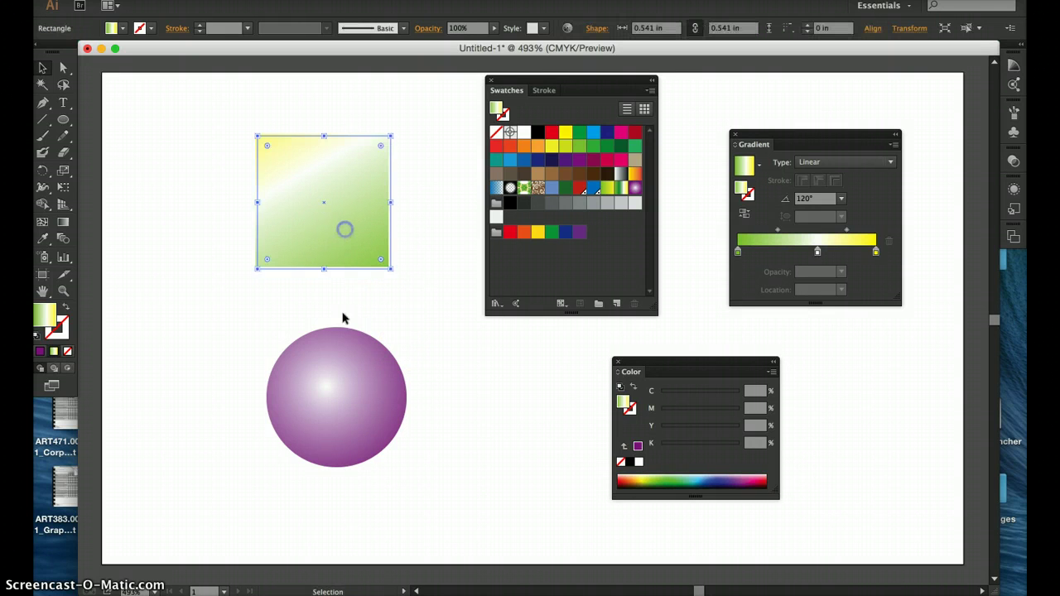
pyautogui.moveTo(329, 406); pyautogui.dragTo(325, 390)
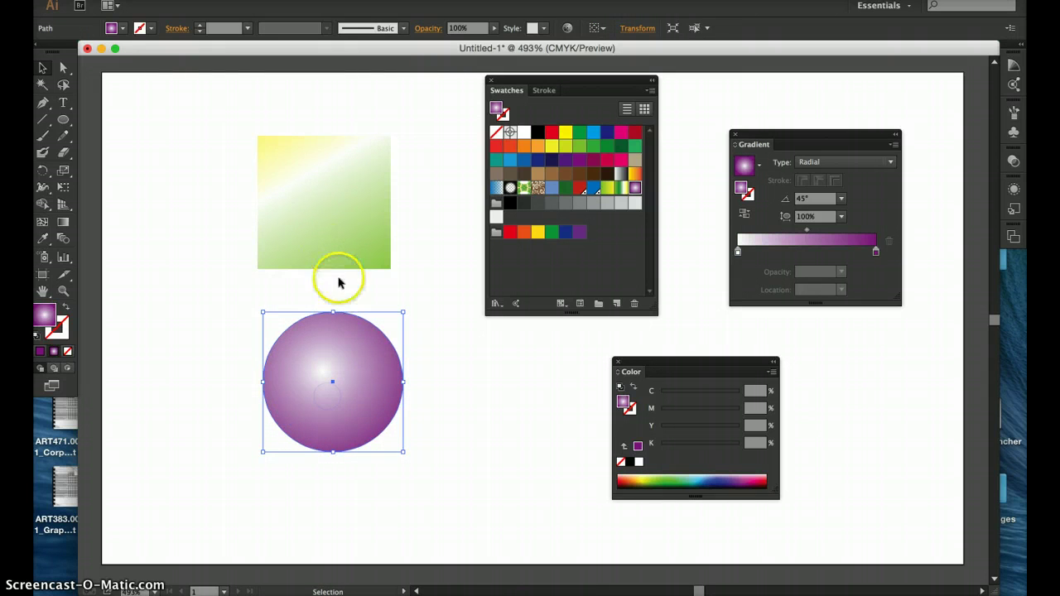
pyautogui.click(341, 295)
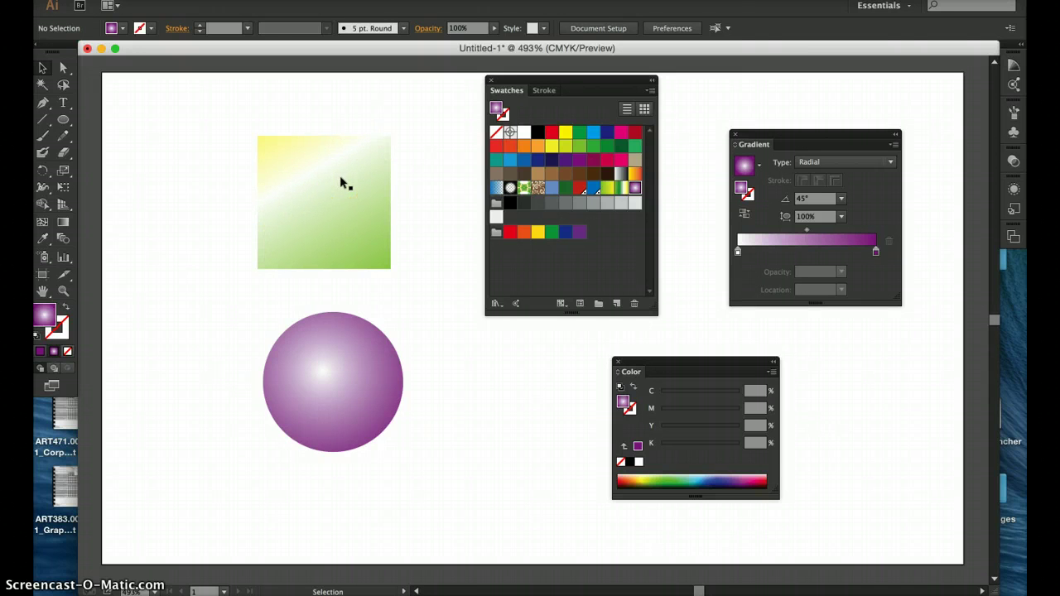
pyautogui.click(466, 218)
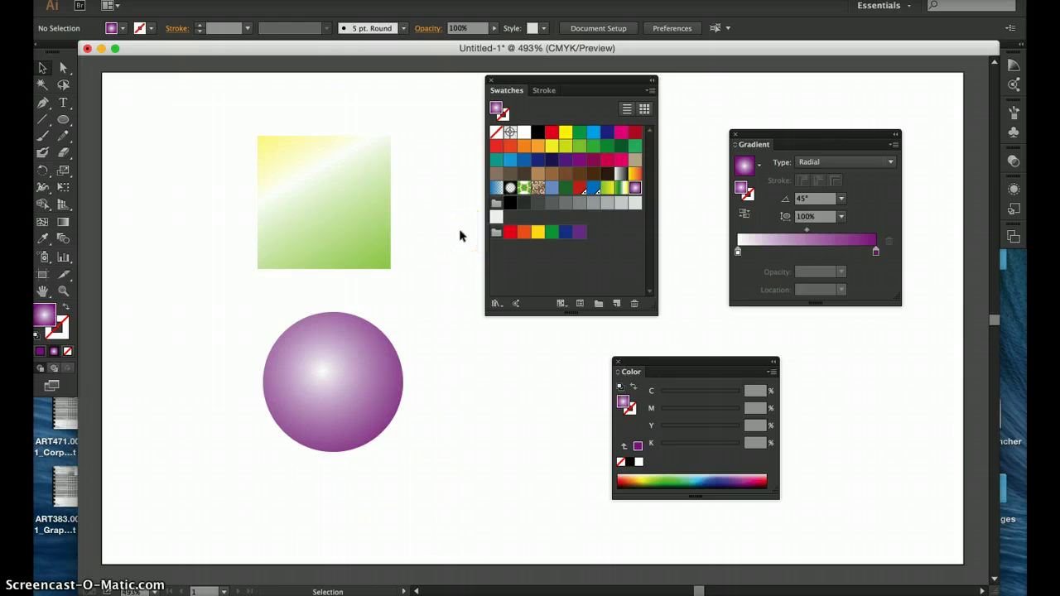